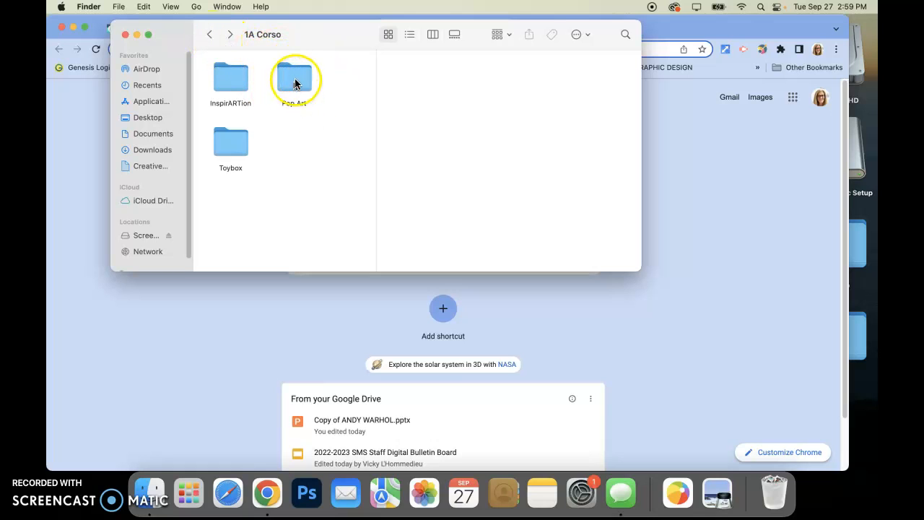
- Preview Goofy.jpeg from the Pop Art folder, and close both the preview and the folder window
double_click(295, 80)
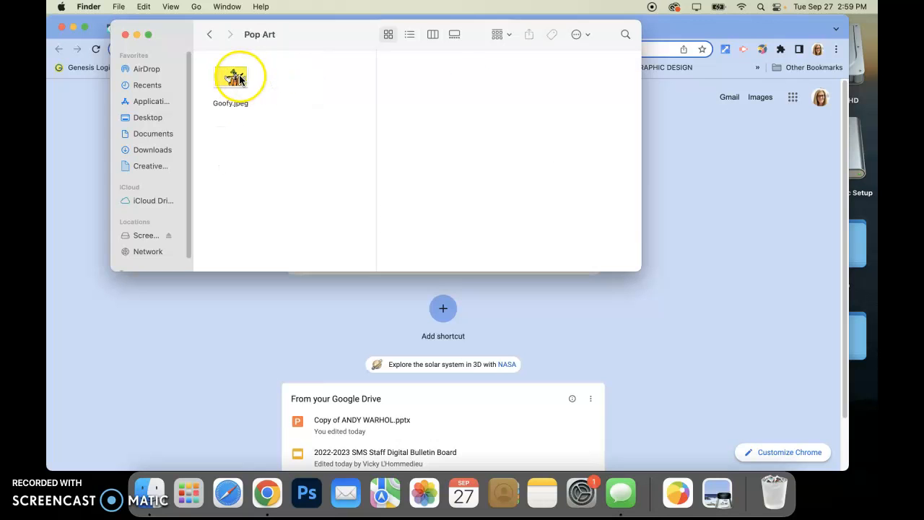
double_click(240, 77)
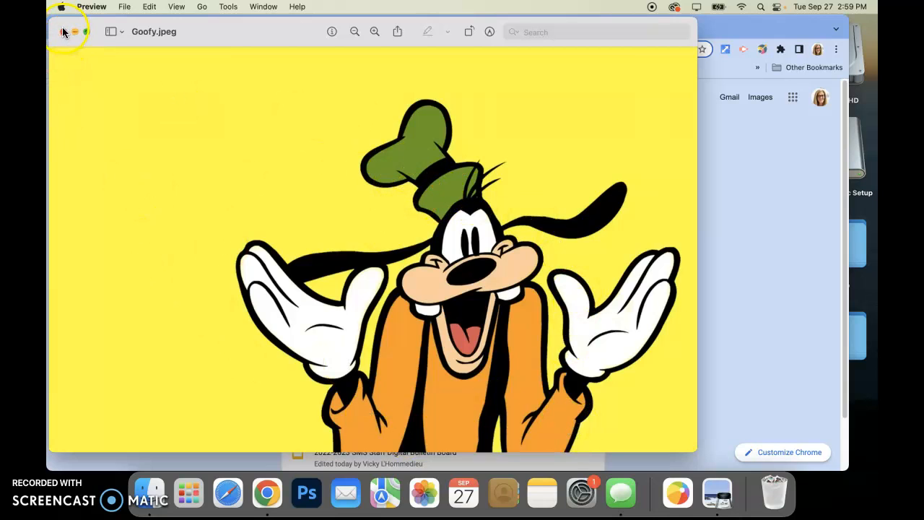
click(63, 32)
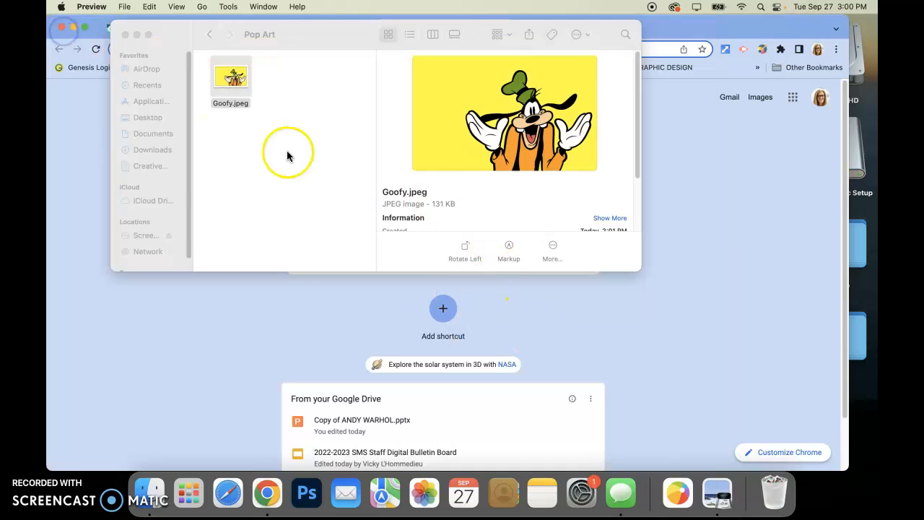
click(124, 35)
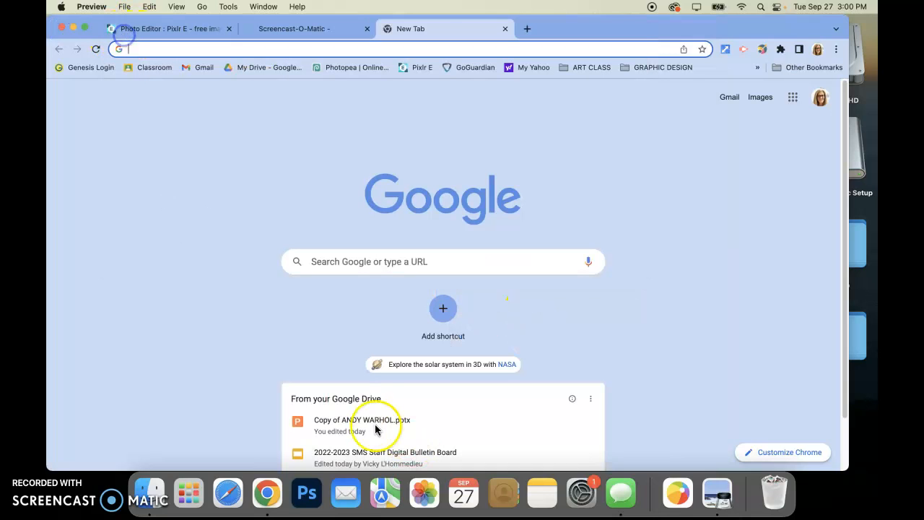
- Switch to Pixlr E in the browser and open Goofy.jpeg from the Pop Art folder
click(176, 29)
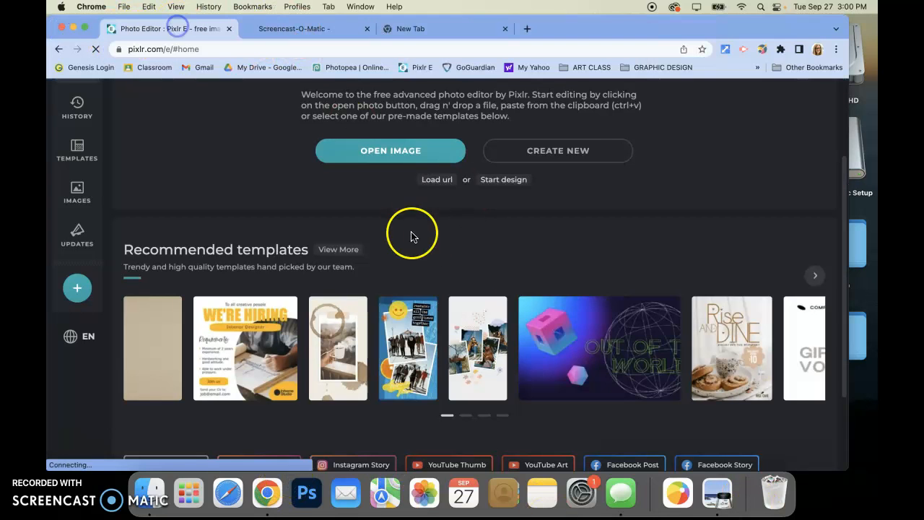
scroll(307, 202, up, 3)
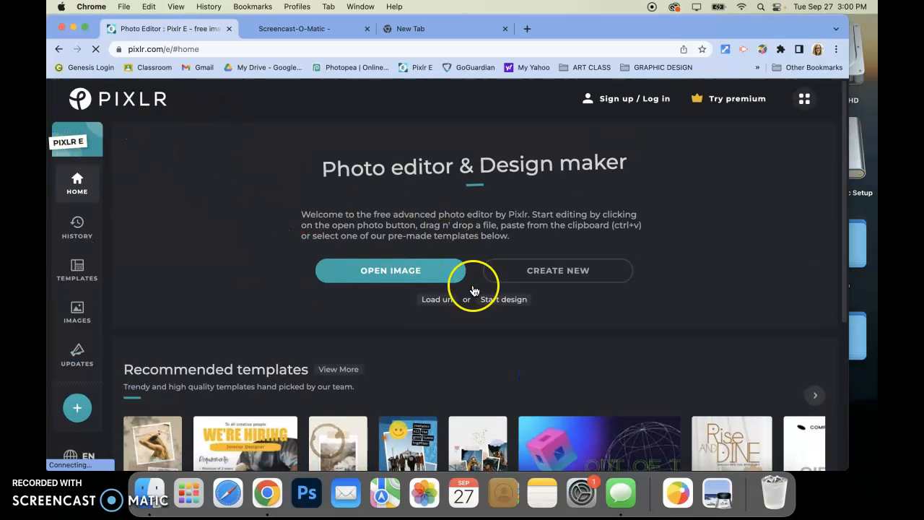
click(395, 273)
click(353, 165)
click(635, 366)
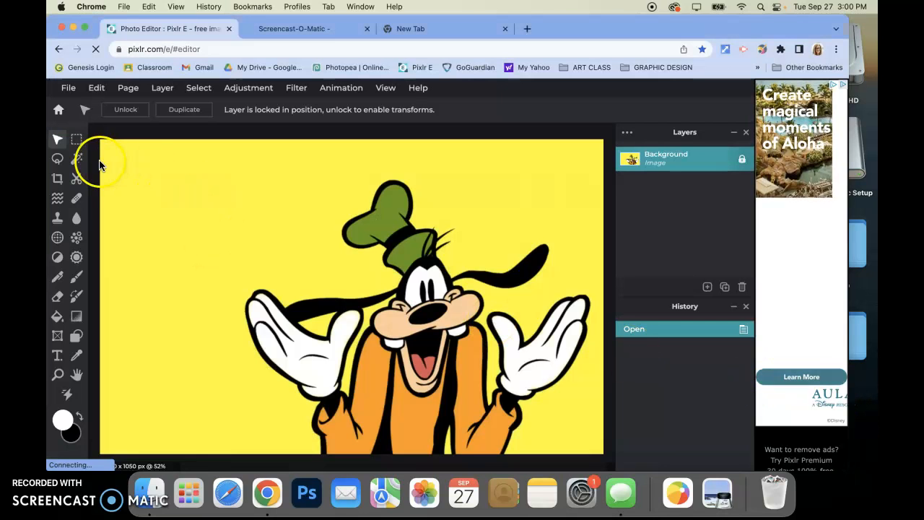
- Try a free crop frame of about 829 × 852 px around Goofy's head and upper body
click(63, 179)
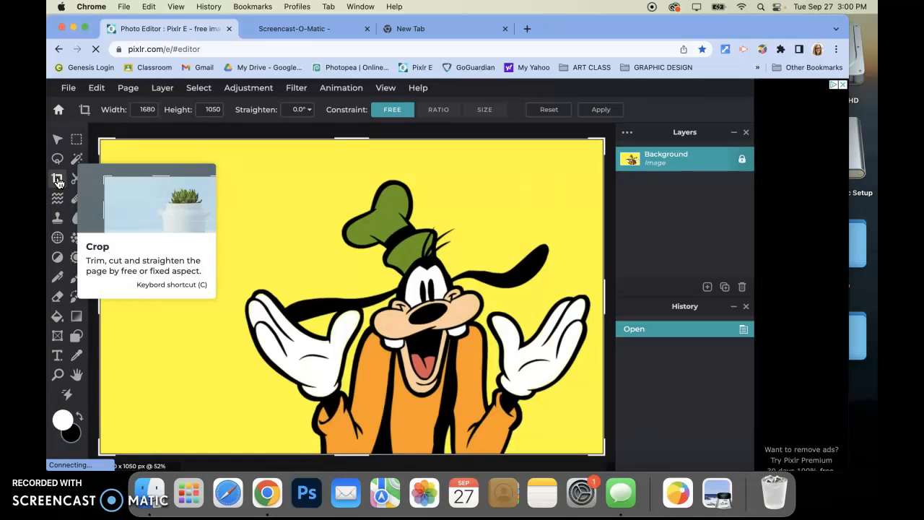
click(101, 301)
drag(100, 301, 257, 312)
drag(440, 139, 436, 185)
click(252, 326)
drag(256, 323, 298, 322)
mouse_move(609, 329)
mouse_down()
mouse_move(585, 325)
mouse_move(594, 326)
mouse_up()
drag(299, 322, 274, 320)
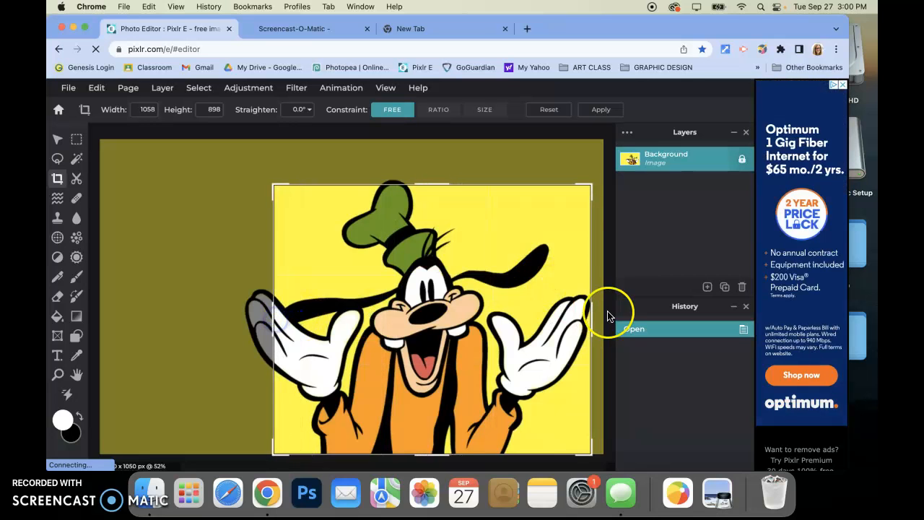
drag(594, 313, 552, 311)
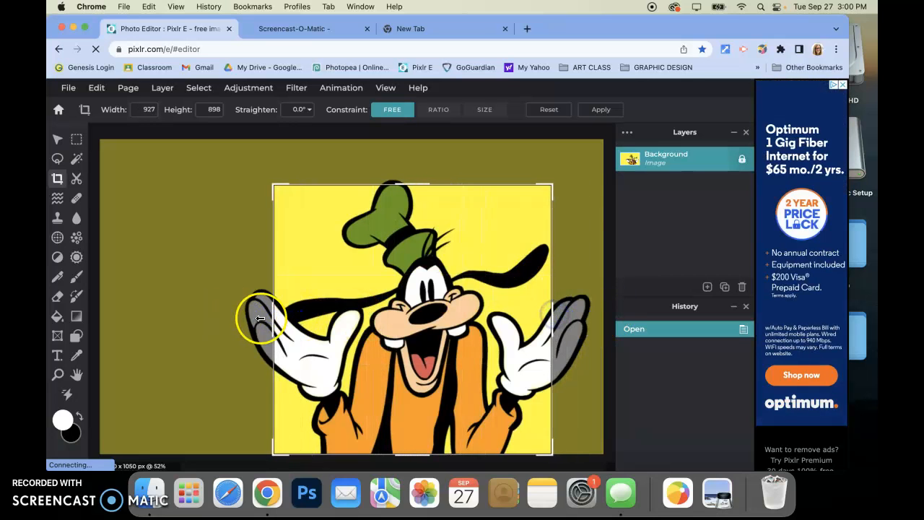
drag(273, 320, 303, 322)
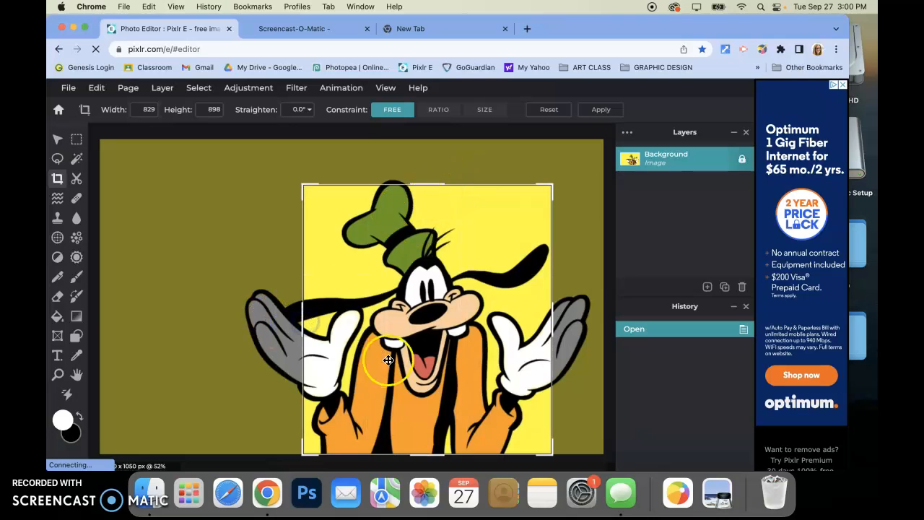
drag(418, 452, 418, 440)
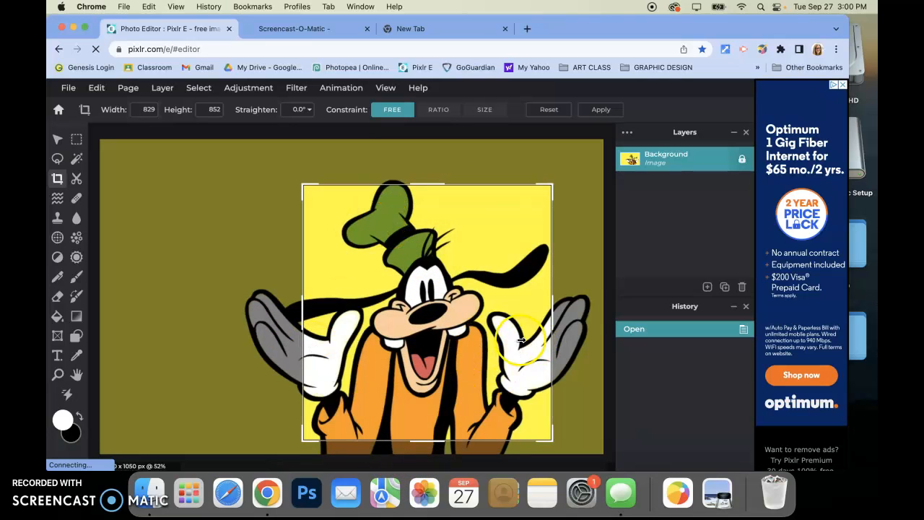
mouse_move(381, 228)
mouse_down()
mouse_move(403, 239)
mouse_move(406, 216)
mouse_move(391, 220)
mouse_up()
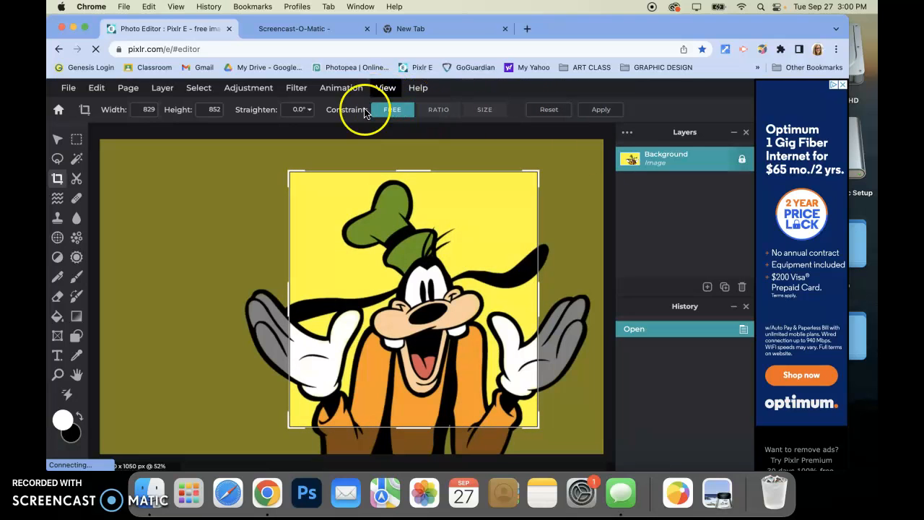
- Try a 1:1 ratio crop frame of about 737 × 737 px around Goofy's face and upper body
click(434, 113)
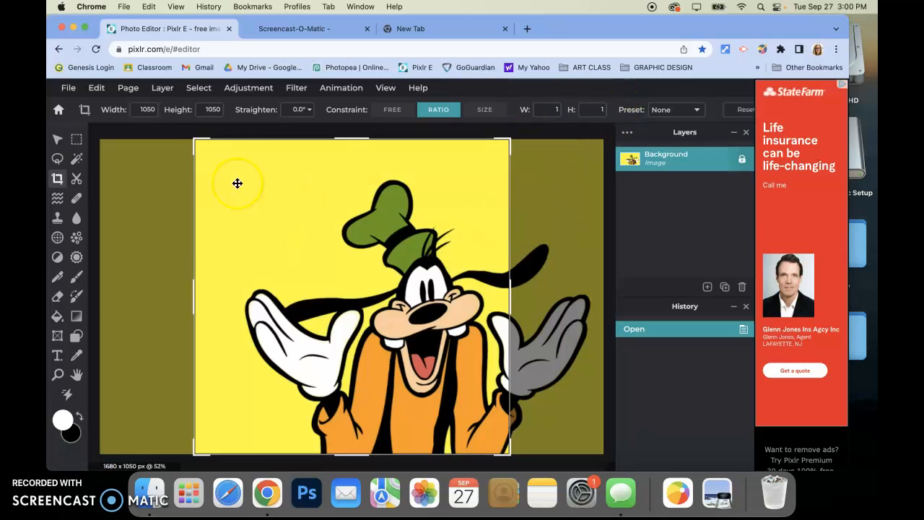
drag(198, 139, 284, 185)
drag(375, 260, 401, 217)
drag(438, 285, 438, 257)
drag(427, 293, 436, 294)
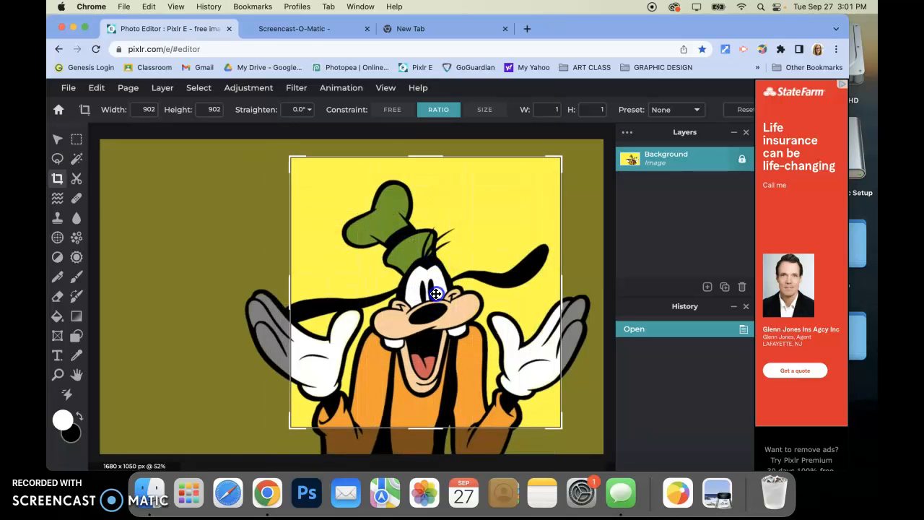
drag(294, 159, 345, 196)
drag(419, 256, 396, 231)
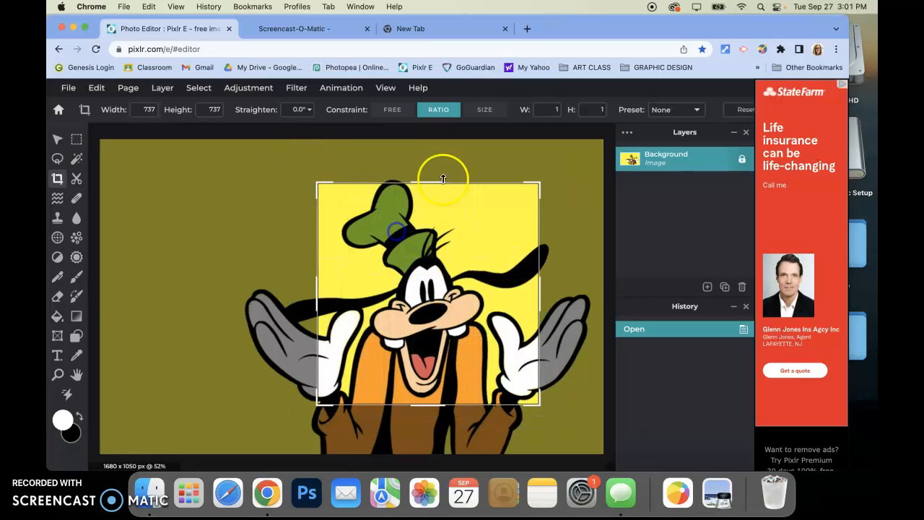
- Crop the image without a constraint to a nearly square area of about 846 × 844 px around Goofy's head and upper body
click(392, 109)
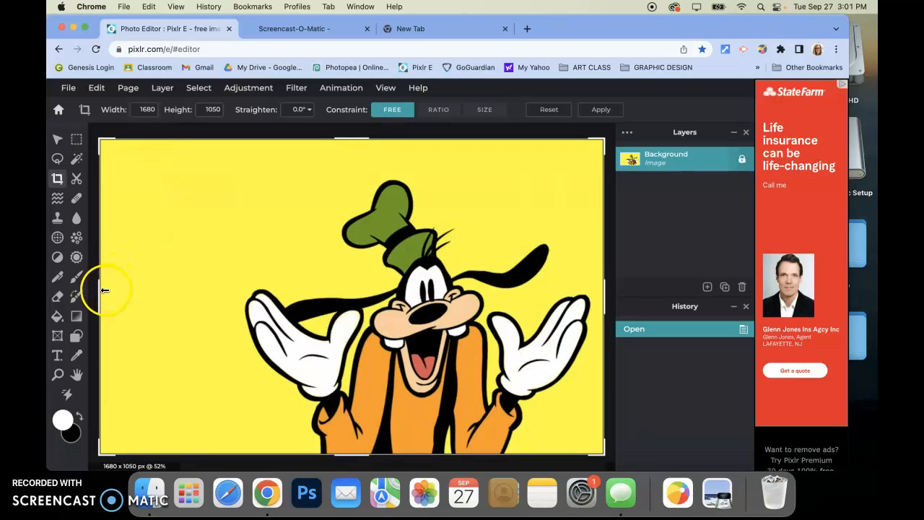
drag(99, 288, 303, 294)
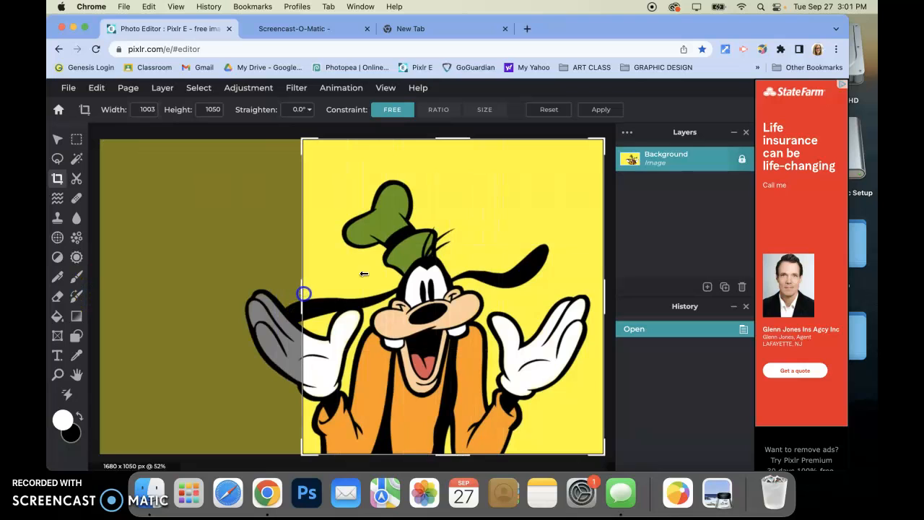
drag(452, 138, 450, 198)
drag(606, 328, 550, 329)
drag(491, 336, 480, 317)
drag(442, 269, 472, 277)
drag(549, 192, 545, 195)
drag(489, 258, 492, 253)
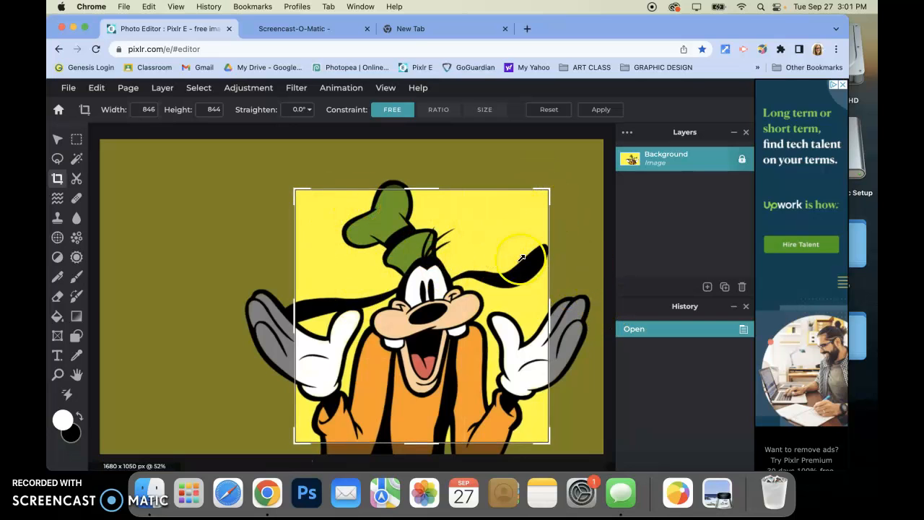
click(602, 110)
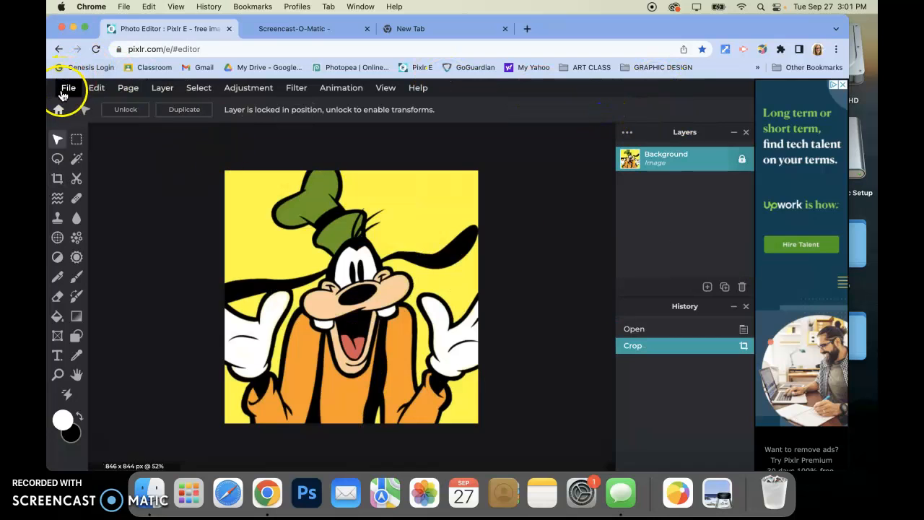
- Save the image as a 100% quality JPG named "cropped goofy" in the Pop Art folder, and return to the Pixlr home page
click(65, 89)
click(81, 188)
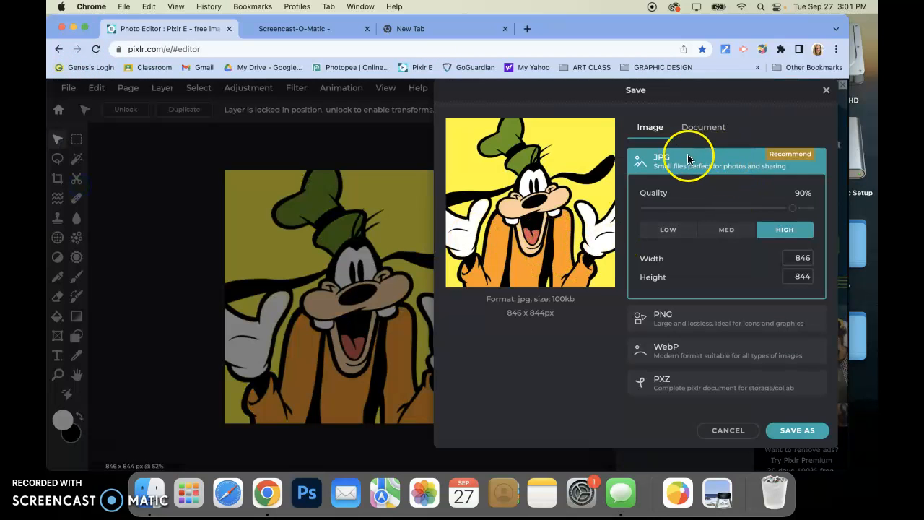
drag(794, 208, 809, 207)
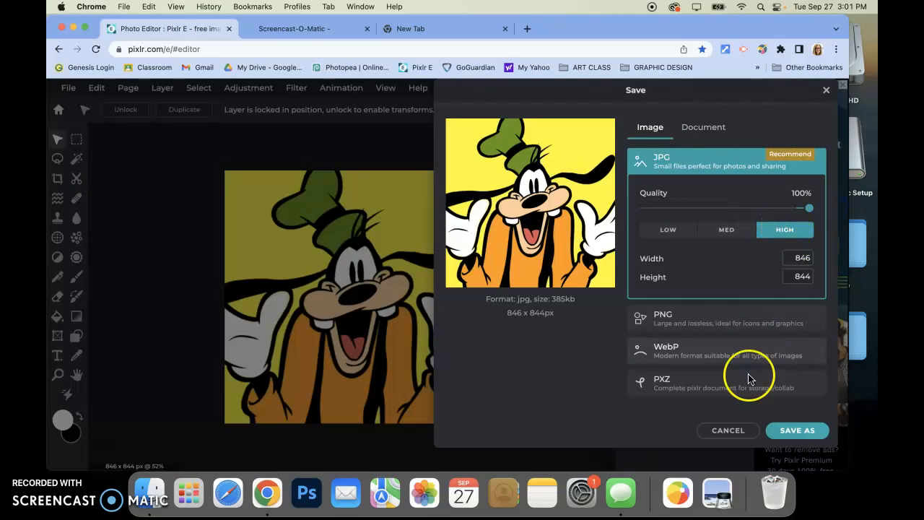
click(785, 431)
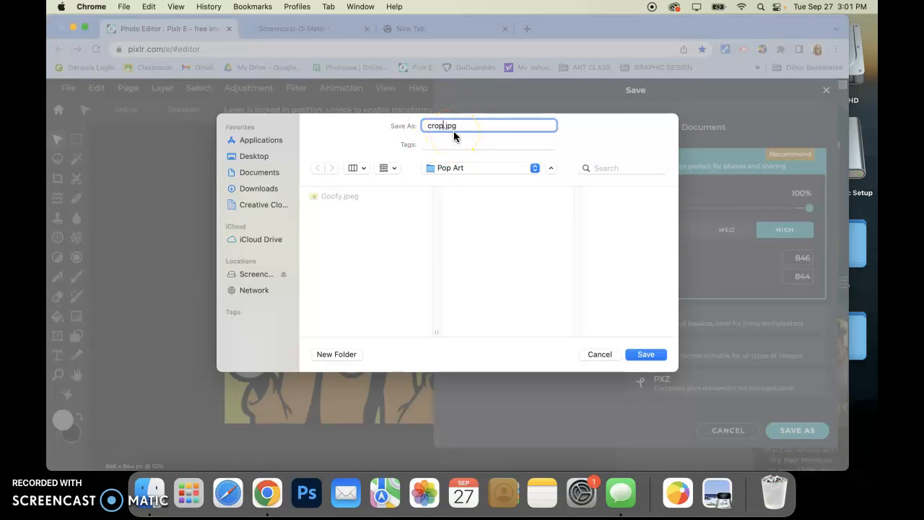
text(cropped goofy)
click(649, 354)
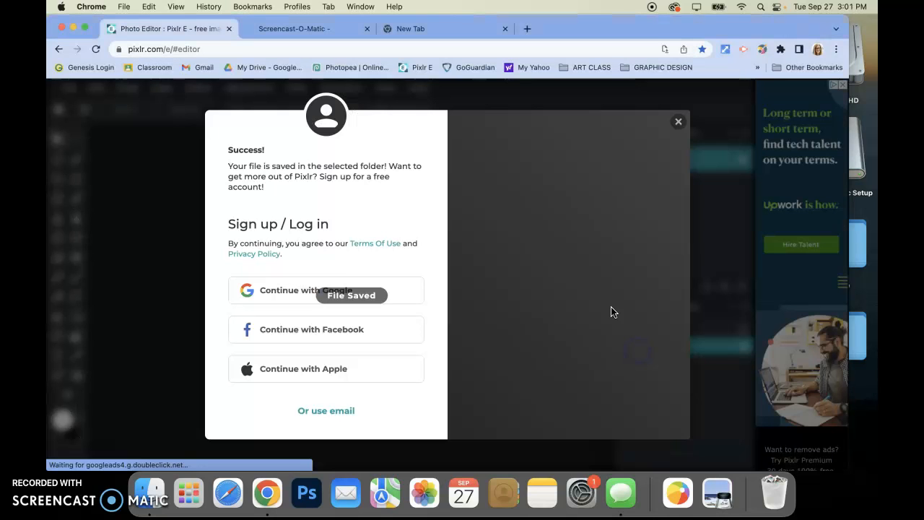
click(678, 121)
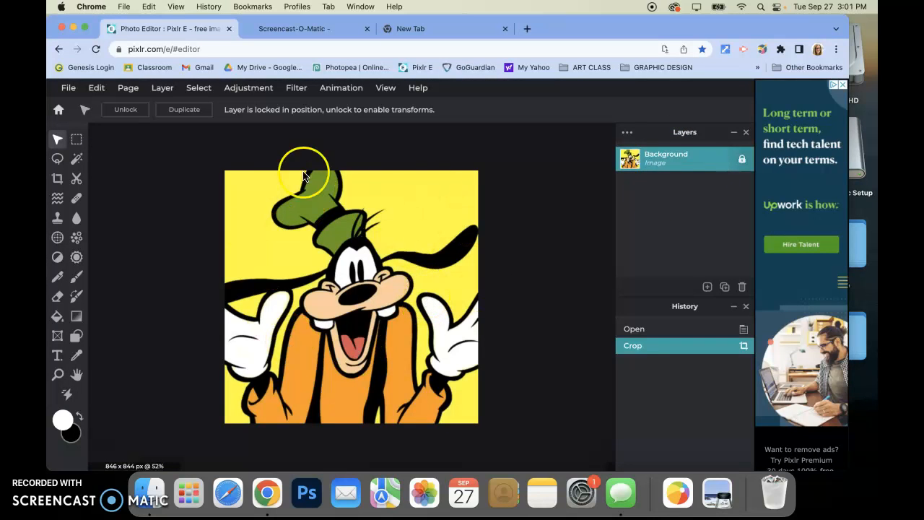
click(59, 111)
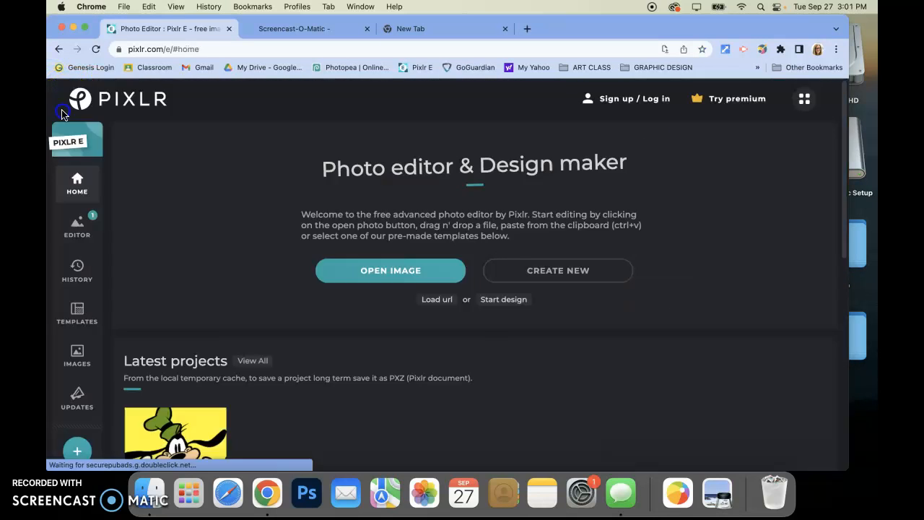
click(569, 278)
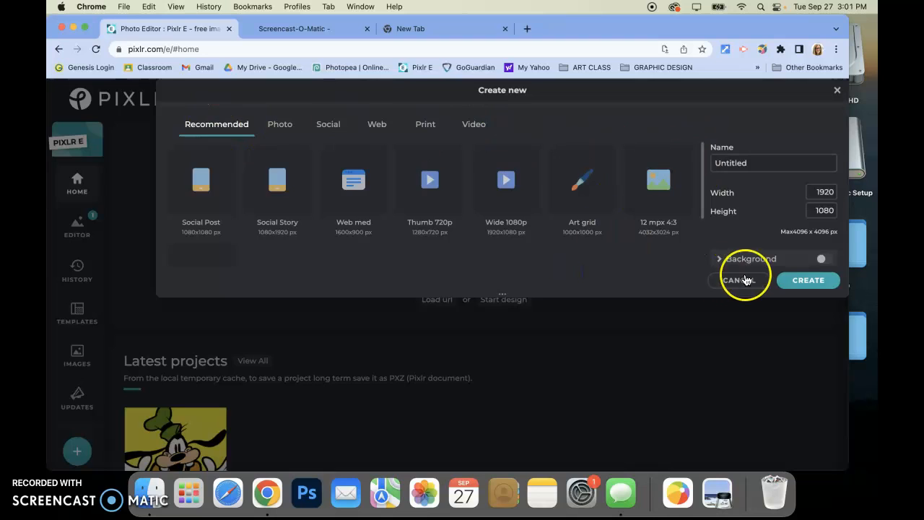
click(733, 280)
click(82, 187)
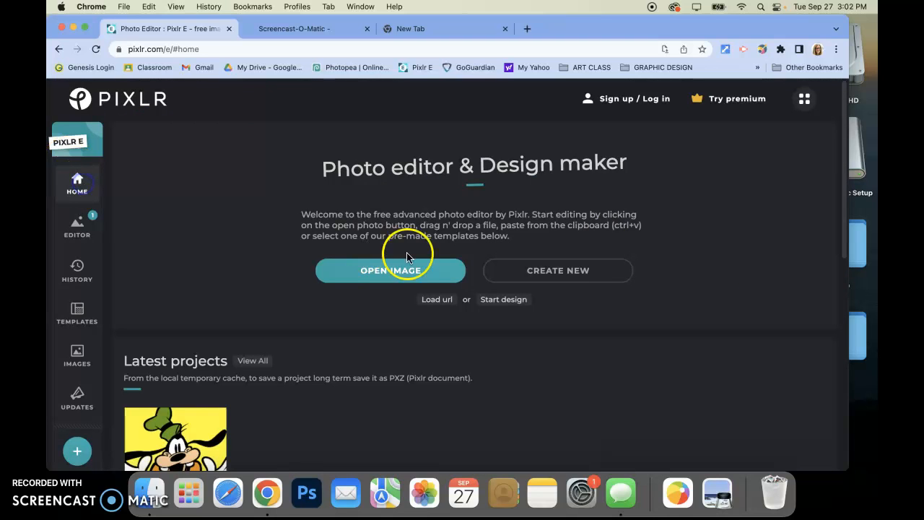
- Create a new 2000 × 2000 px document with a light grey background
click(570, 273)
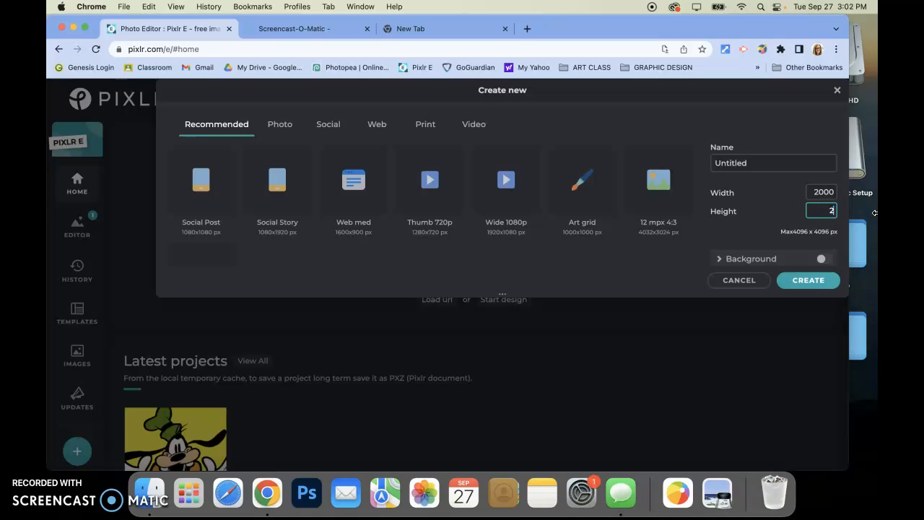
click(821, 258)
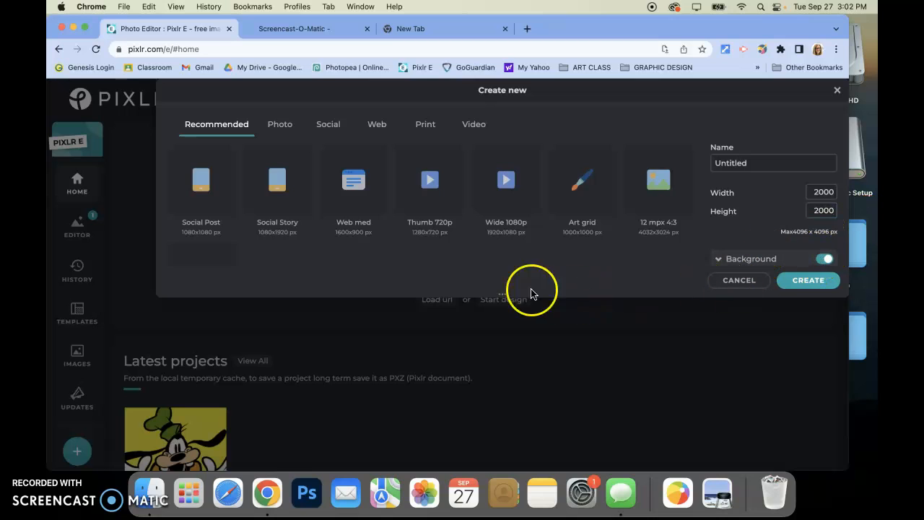
drag(505, 292, 492, 457)
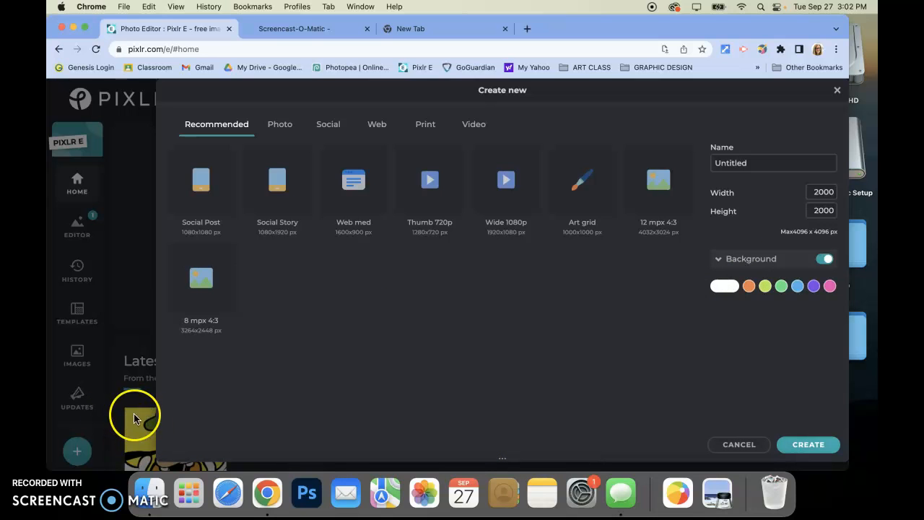
click(725, 287)
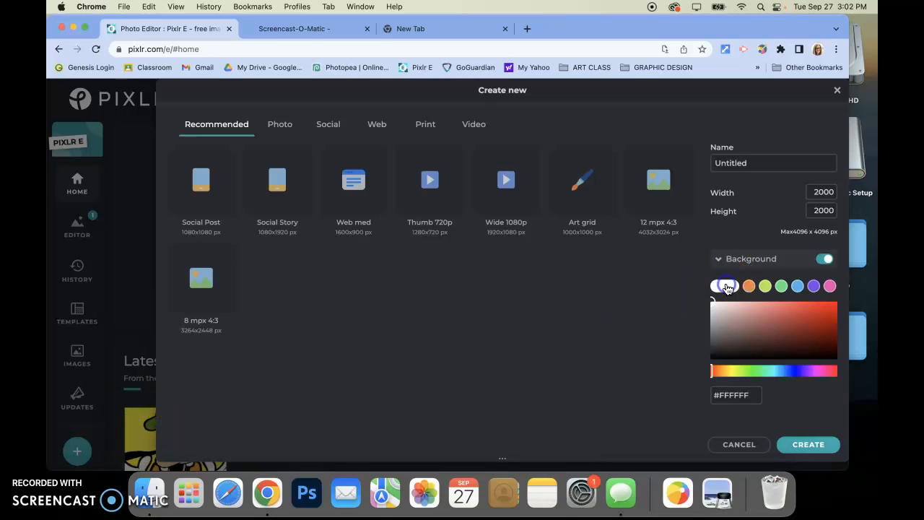
click(712, 305)
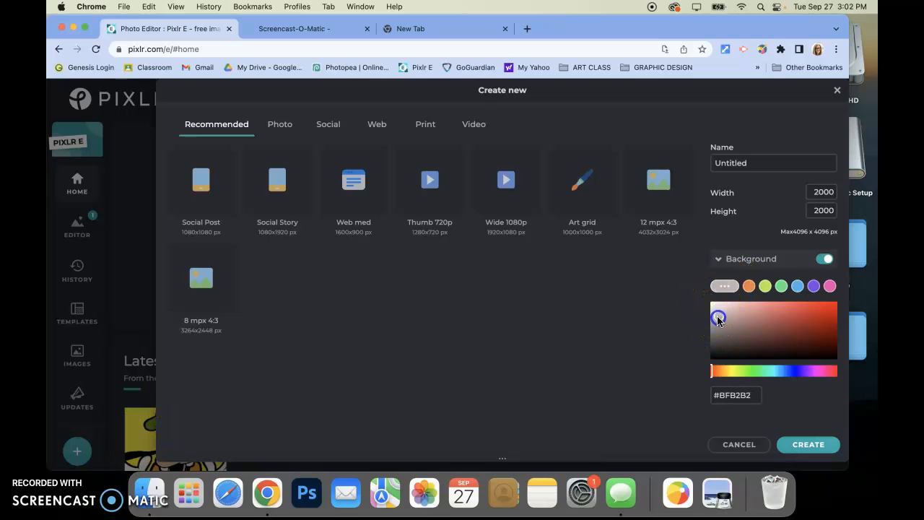
drag(710, 322, 707, 322)
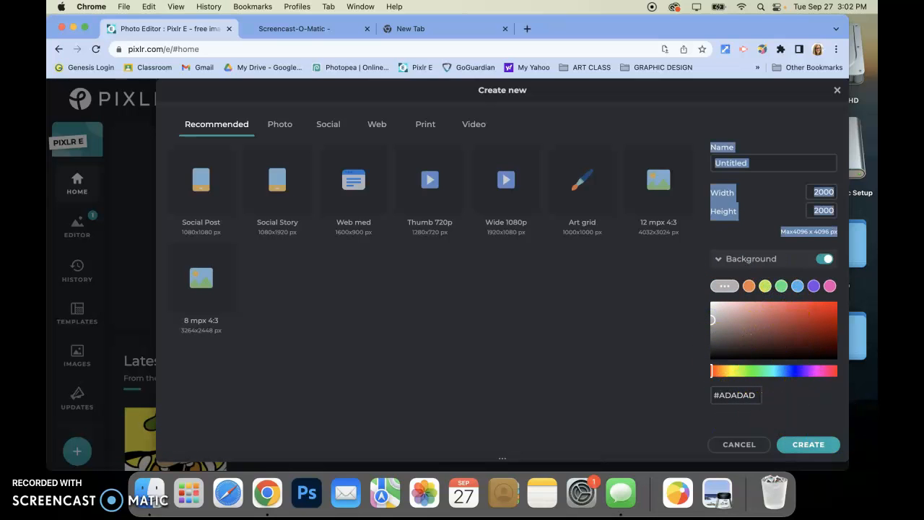
click(712, 318)
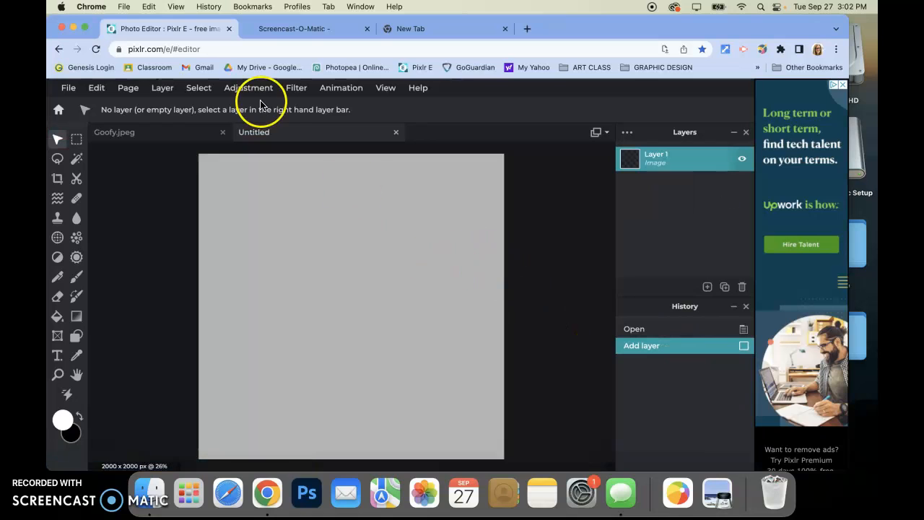
- Close the Goofy.jpeg document, keeping only the blank 2000 × 2000 px document open
click(175, 134)
click(307, 135)
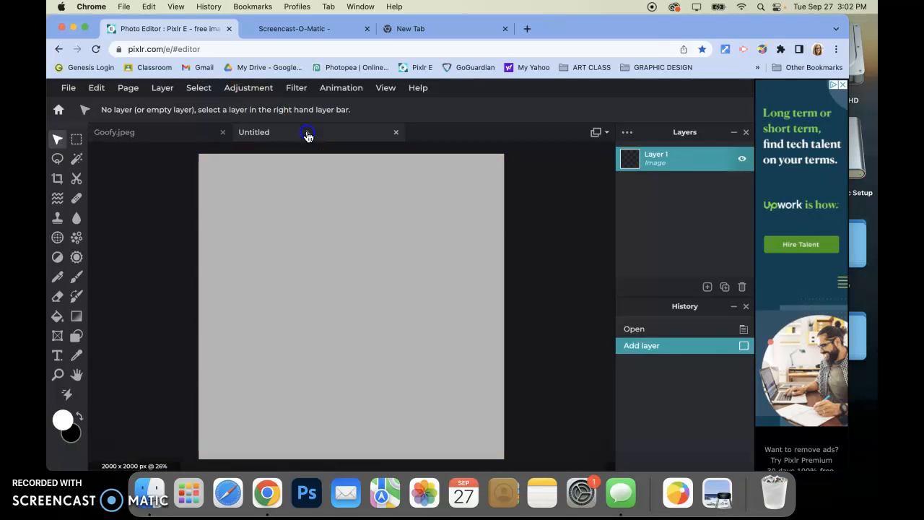
click(223, 133)
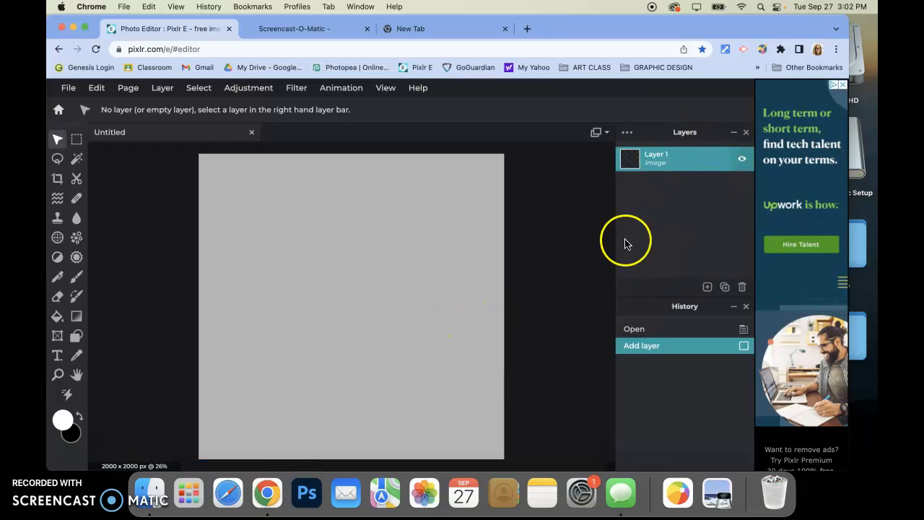
- Add "cropped goofy.jpg" from the Pop Art folder as a new image layer
click(707, 288)
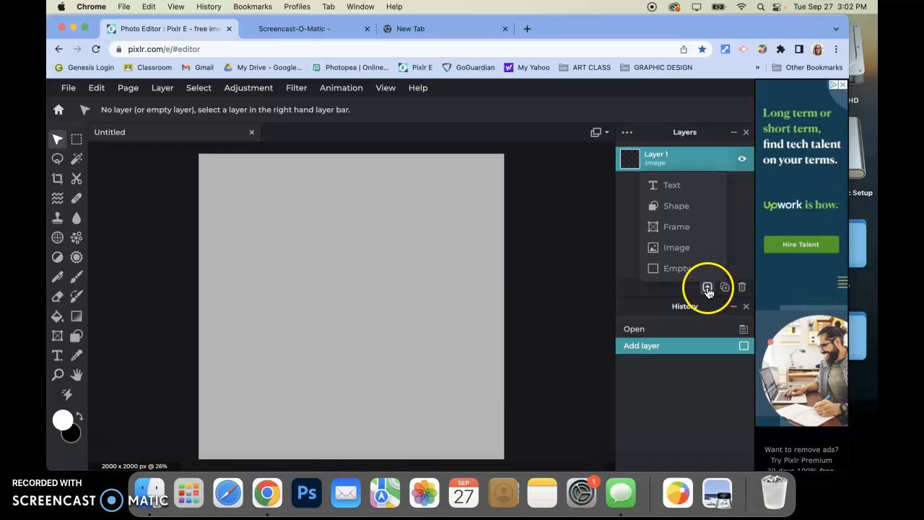
click(685, 249)
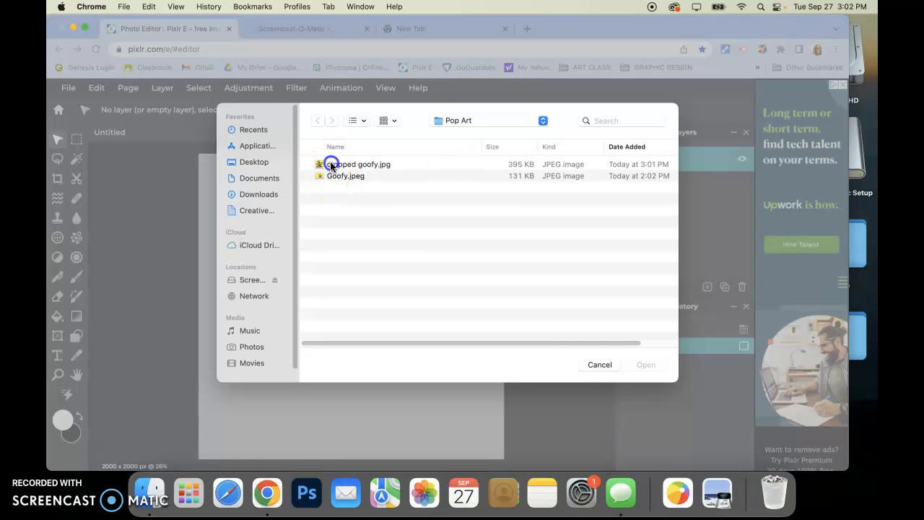
click(331, 165)
click(638, 364)
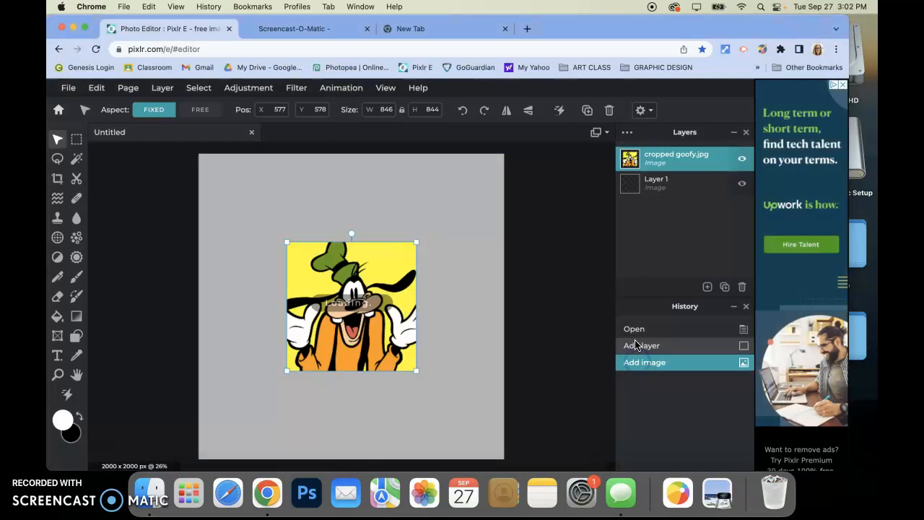
- Try scaling the Goofy image with a fixed aspect, first to 529 × 528 px and then to 1117 × 1115 px
mouse_move(349, 308)
mouse_down()
mouse_move(259, 225)
mouse_move(404, 227)
mouse_move(438, 266)
mouse_move(308, 238)
mouse_move(313, 267)
mouse_move(350, 284)
mouse_move(349, 308)
mouse_up()
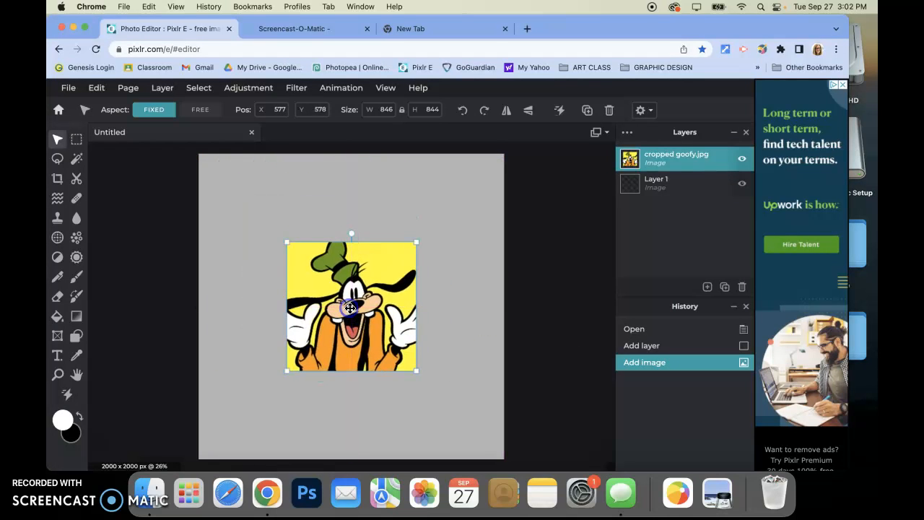
drag(286, 241, 334, 275)
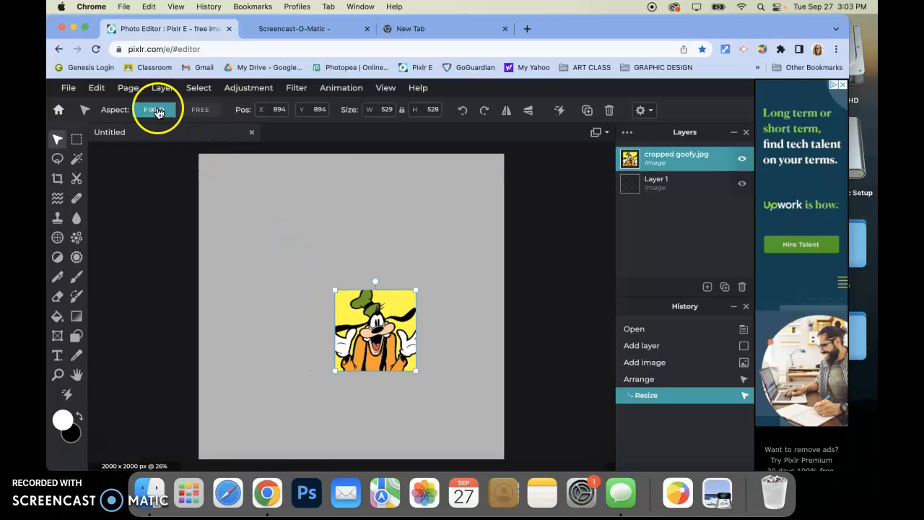
drag(334, 290, 249, 260)
- Try resizing the Goofy image with a free aspect to about 972 × 998 px, and switch back to a fixed aspect
click(200, 109)
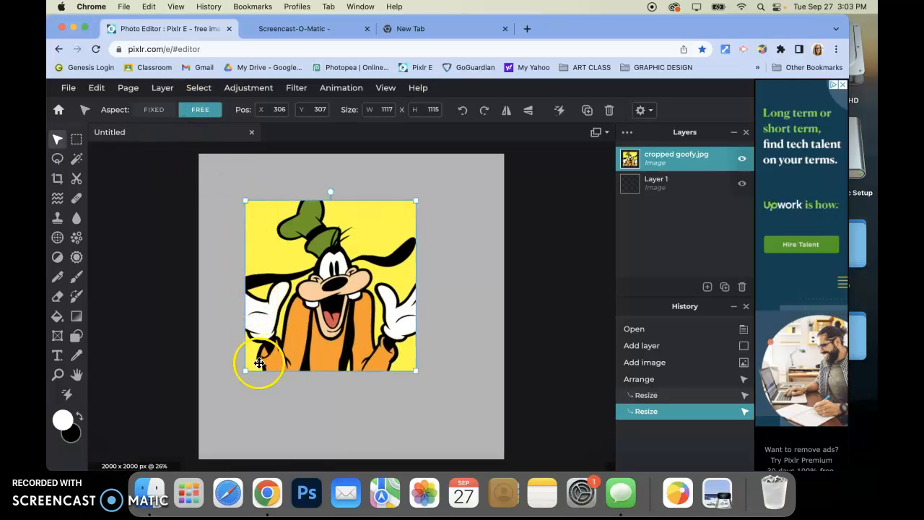
drag(246, 369, 267, 353)
click(154, 109)
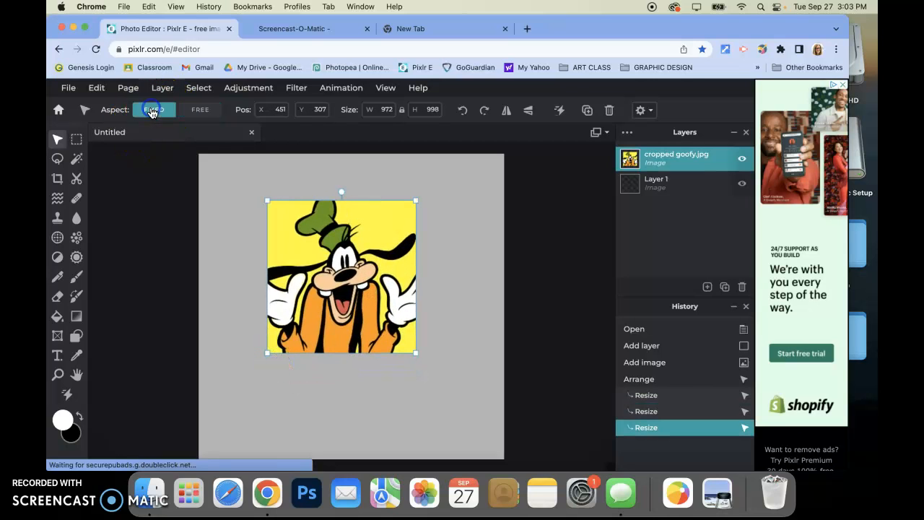
click(274, 111)
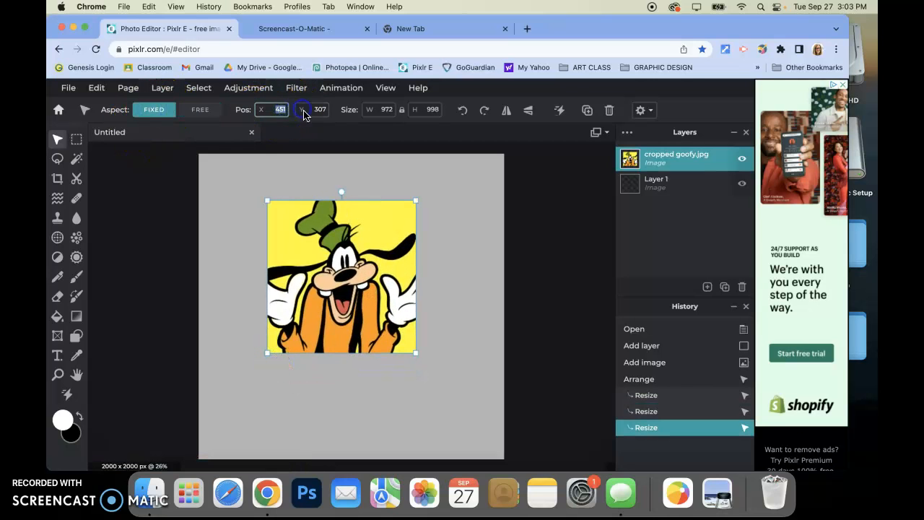
click(401, 111)
click(149, 110)
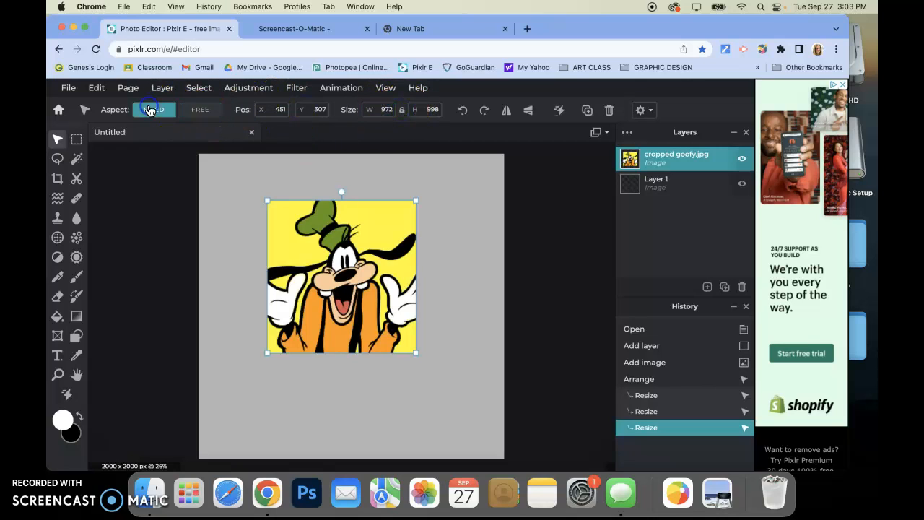
- Unlock the Goofy image's aspect ratio and set its size to 900 × 900 px
click(402, 113)
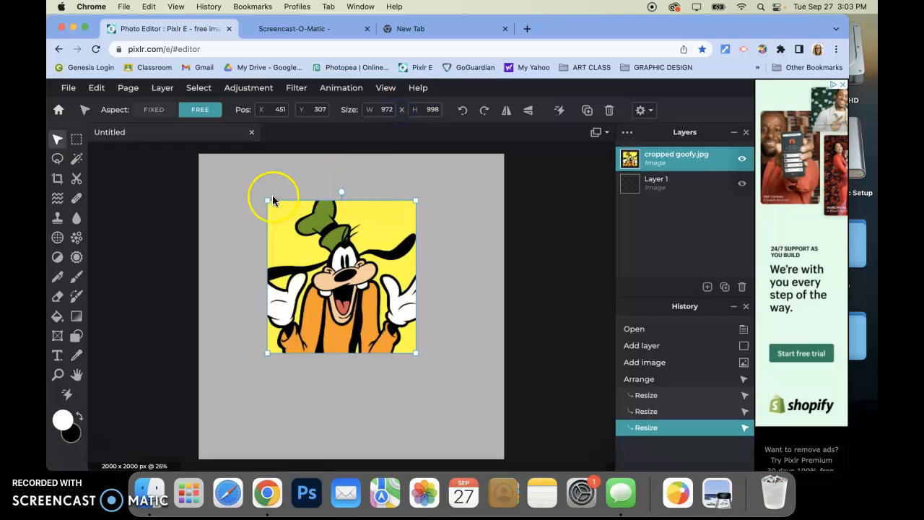
drag(267, 200, 276, 209)
click(383, 108)
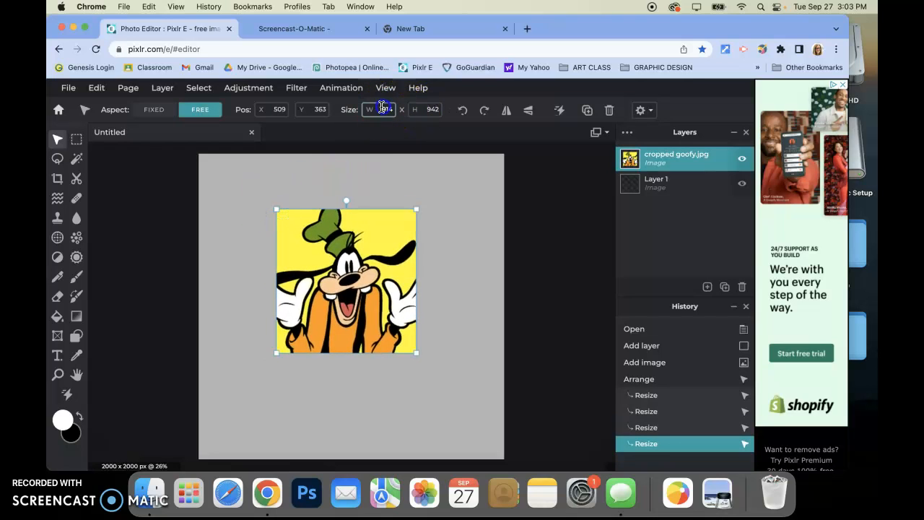
text(900)
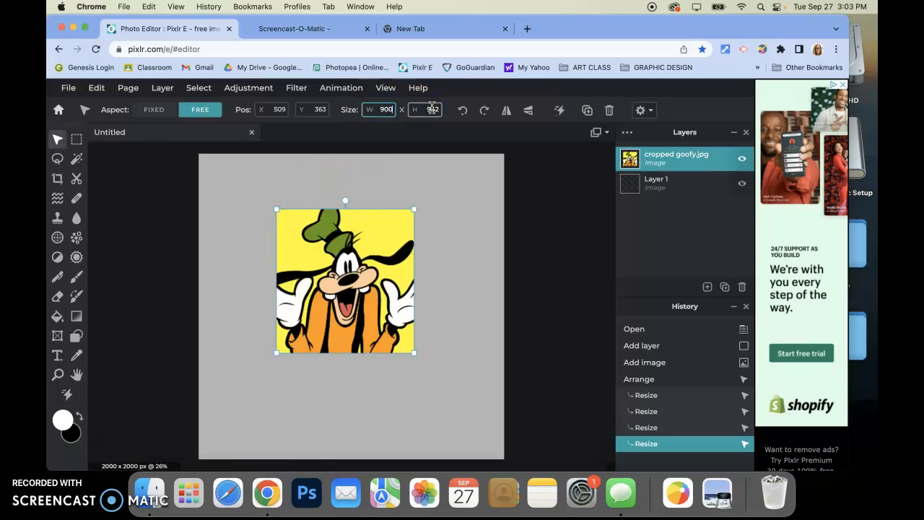
click(432, 109)
text(900)
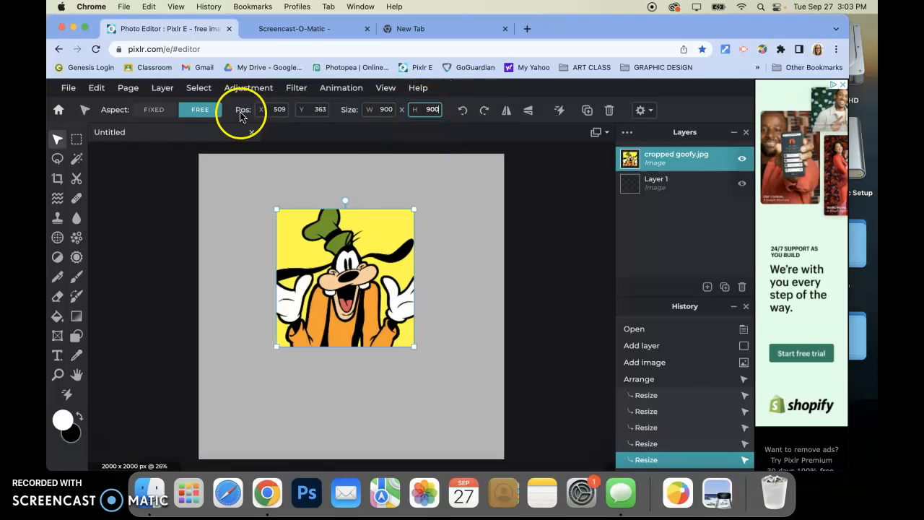
- Lock the aspect ratio, scale the Goofy image to about 638 × 638 px and centre it on the canvas
click(156, 110)
drag(350, 245, 356, 267)
drag(419, 230, 383, 270)
drag(362, 306, 385, 294)
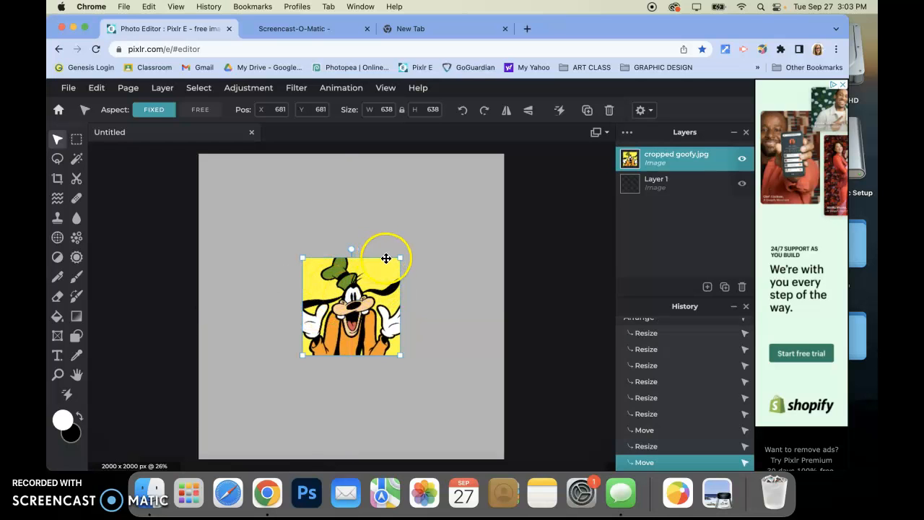
drag(367, 295, 355, 319)
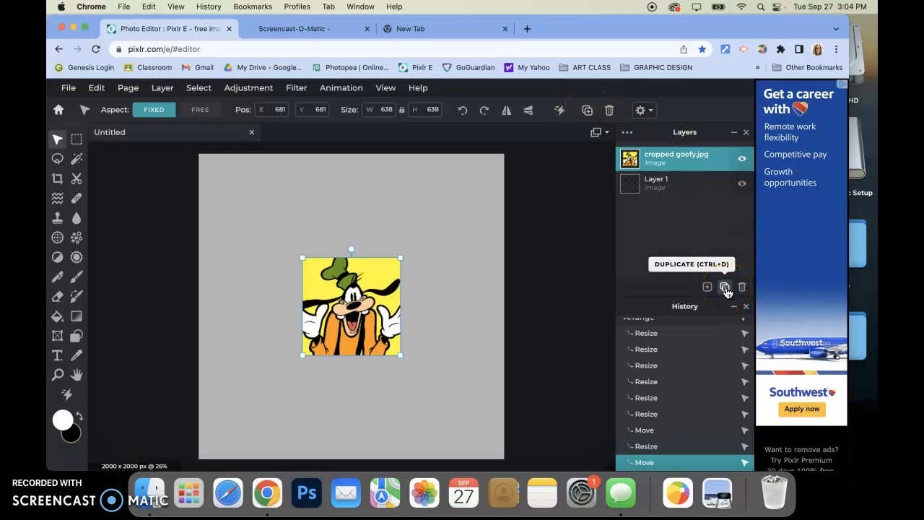
- Try placing a duplicate of the Goofy image directly to the right of the original, and delete that copy
click(676, 164)
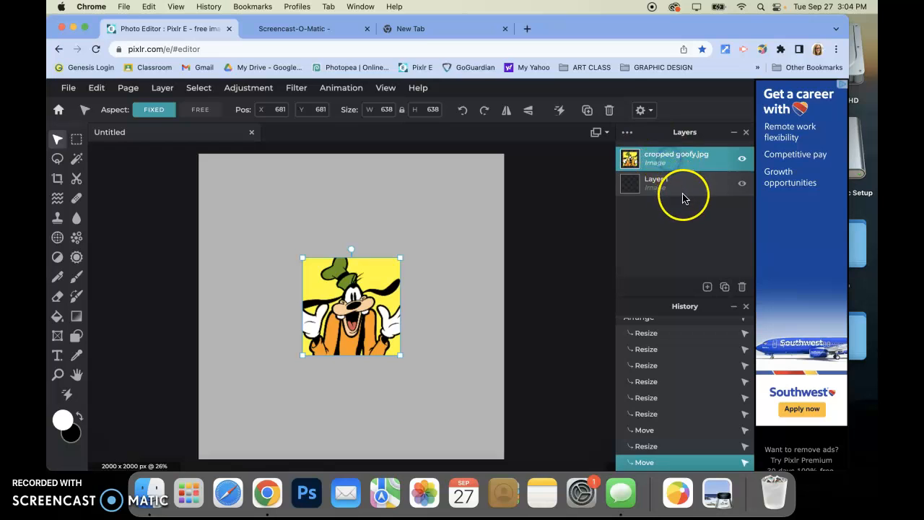
click(680, 186)
click(674, 153)
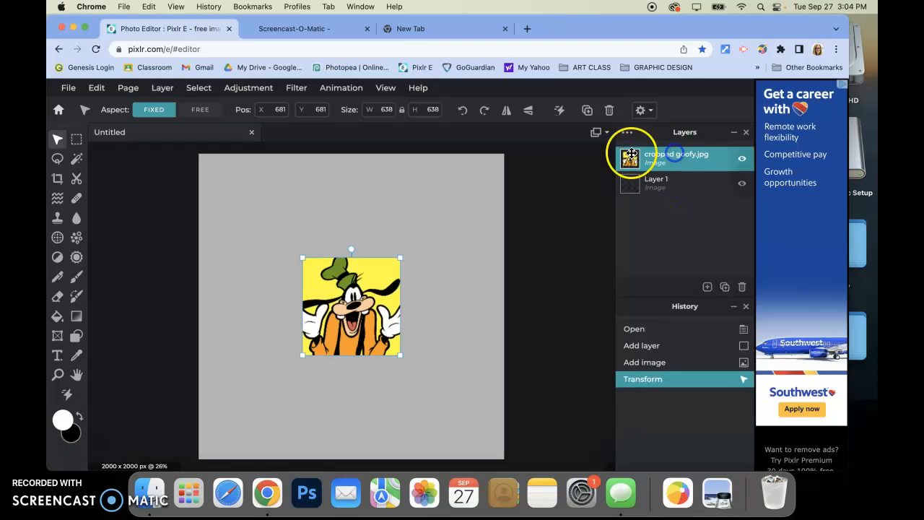
click(725, 287)
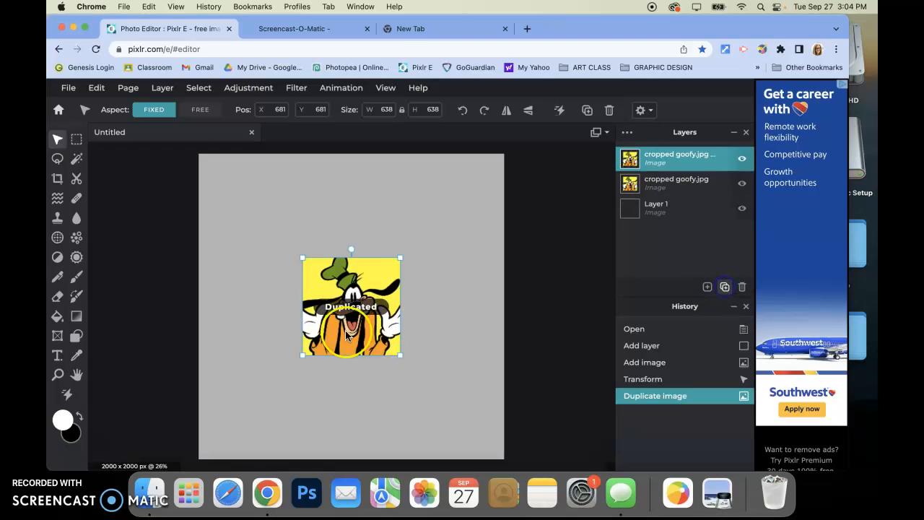
drag(327, 301, 425, 302)
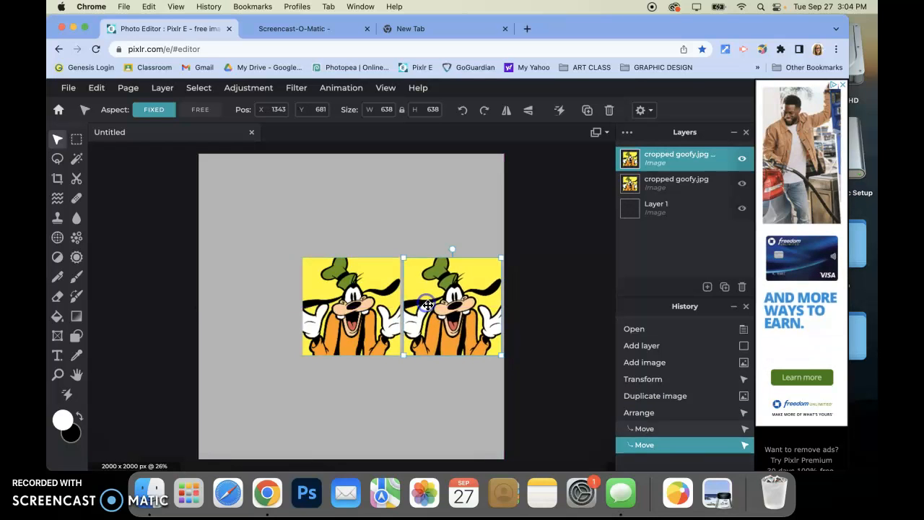
right_click(668, 158)
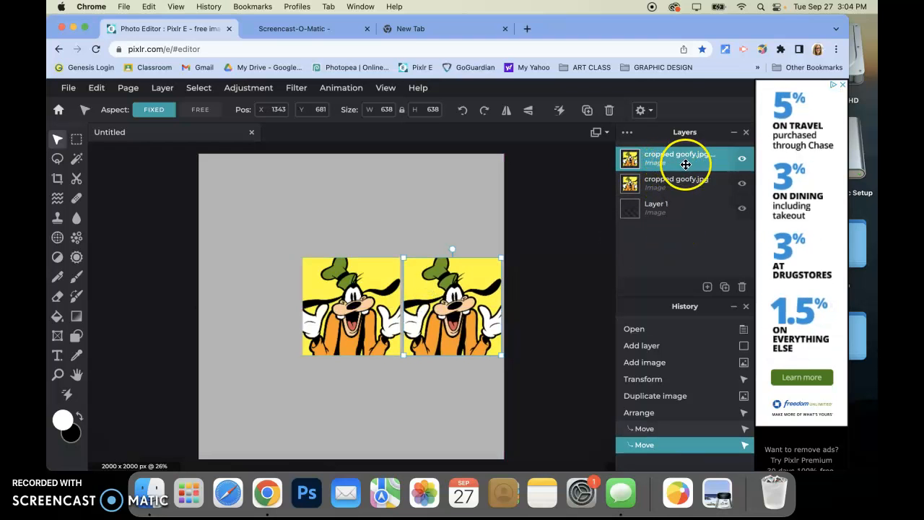
key(Delete)
- Scale the Goofy image to about 615 × 615 px at the canvas centre and duplicate it repeatedly for a 3 × 3 grid
drag(375, 283, 398, 262)
drag(372, 289, 376, 287)
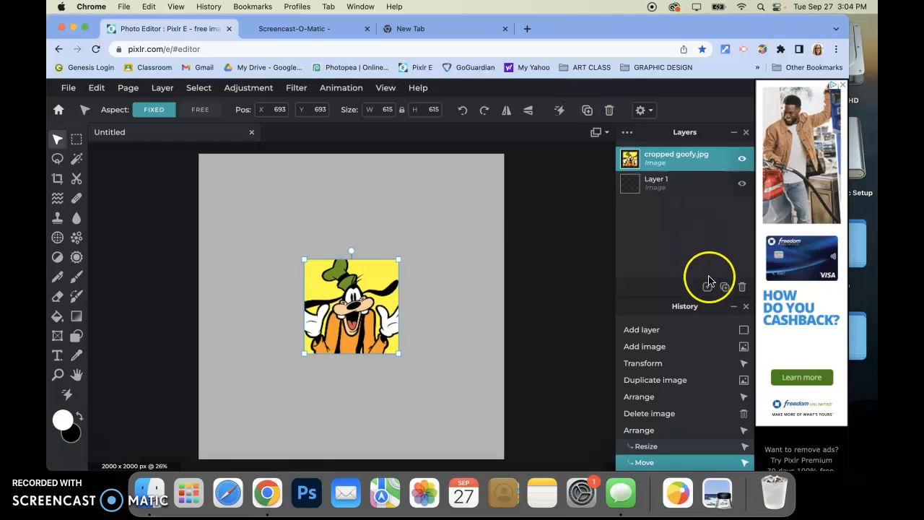
click(587, 109)
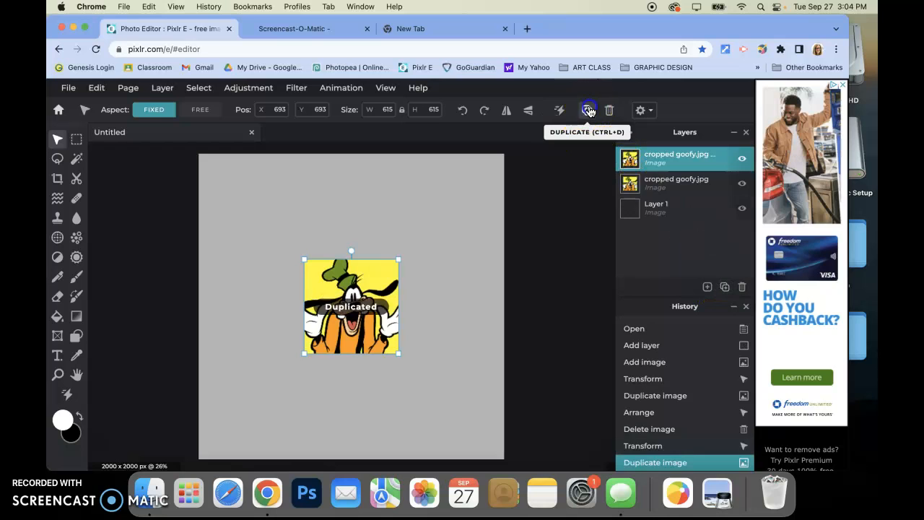
click(588, 110)
click(588, 110)
click(587, 109)
click(588, 110)
click(588, 110)
click(588, 109)
click(587, 110)
click(588, 109)
- Move four Goofy copies into the top-middle, middle-right, top-right and middle-left cells of the grid, with narrow gaps between them
drag(360, 284, 342, 197)
drag(339, 297, 438, 297)
drag(356, 305, 457, 205)
drag(348, 328, 250, 326)
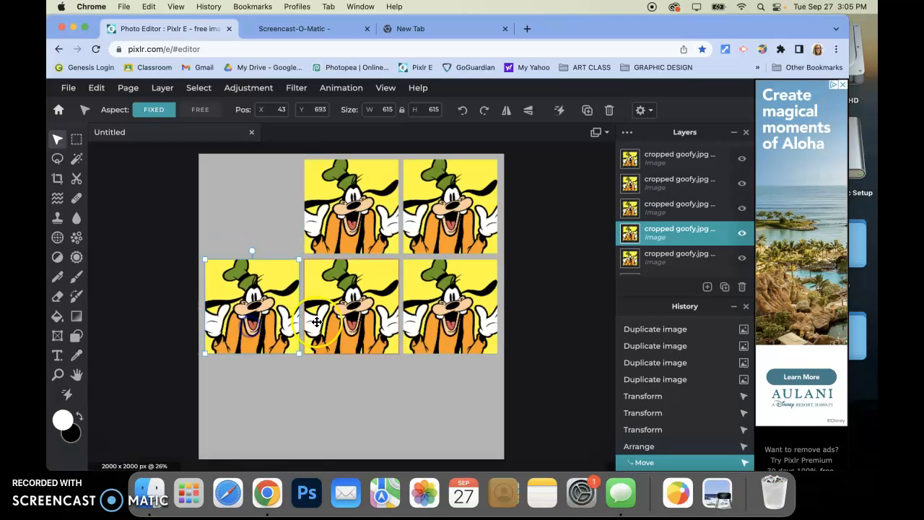
- Move the remaining Goofy copies into the bottom-middle, top-left, bottom-right and bottom-left cells of the grid
drag(330, 316, 330, 414)
mouse_move(268, 346)
mouse_down()
mouse_move(267, 416)
mouse_move(268, 342)
mouse_up()
drag(352, 333, 258, 234)
drag(339, 306, 438, 405)
drag(350, 307, 261, 394)
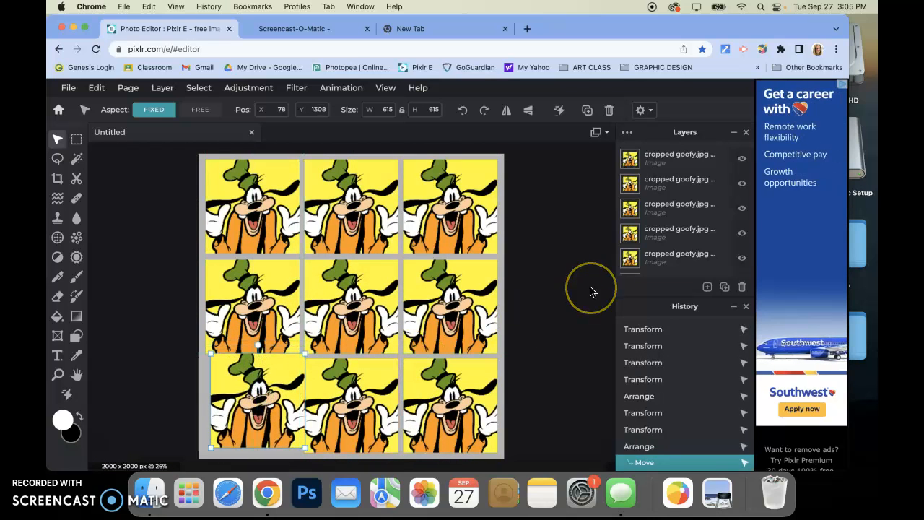
- Nudge the bottom-left Goofy copy left and down to X 58, Y 1319
key(Left)
key(Left)
key(Left)
key(Left)
key(Left)
key(Left)
key(Left)
key(Left)
key(Left)
key(Left)
key(Left)
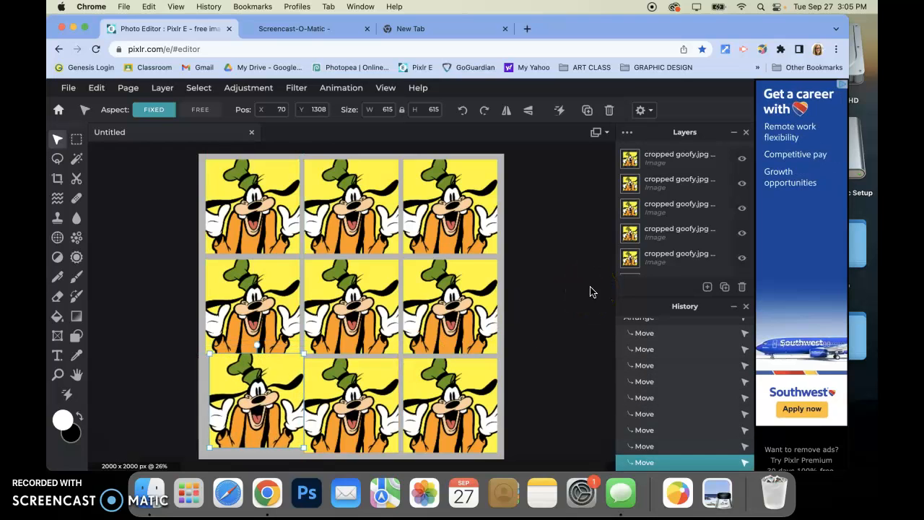
key(Left)
key(Left)
key(Left)
key(Left)
key(Left)
key(Left)
key(Left)
key(Down)
key(Down)
key(Down)
key(Down)
key(Down)
key(Down)
key(Down)
key(Down)
key(Down)
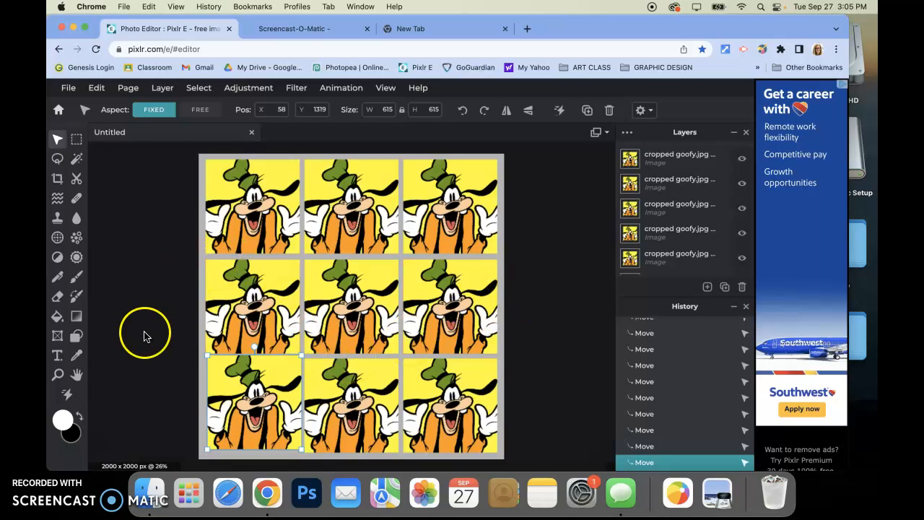
- Align the bottom-left Goofy copy with its row and column at X 46, Y 1341
click(58, 376)
click(299, 353)
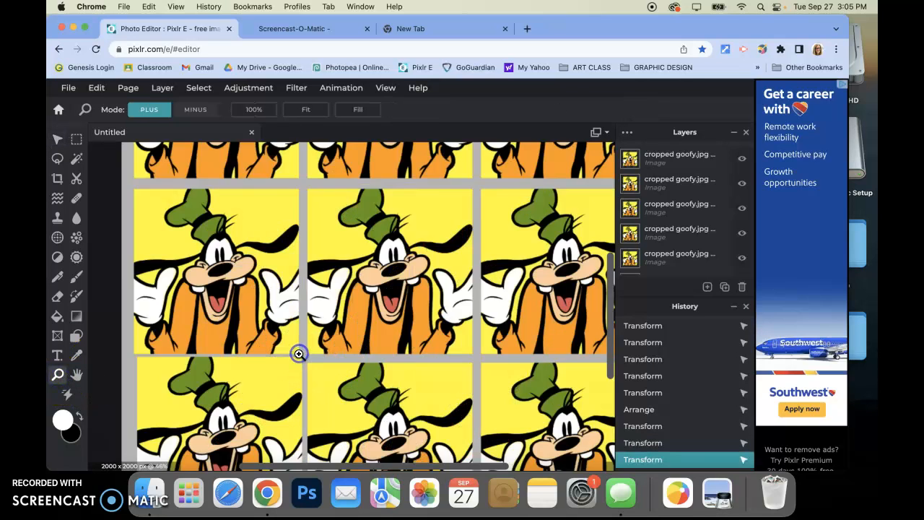
click(299, 353)
click(299, 353)
click(60, 137)
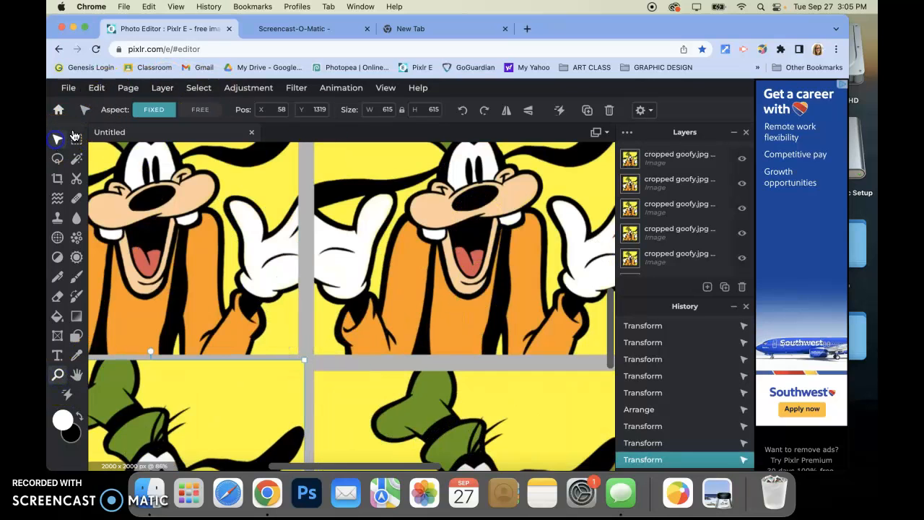
drag(235, 428, 235, 417)
scroll(327, 287, up, 4)
scroll(324, 282, down, 4)
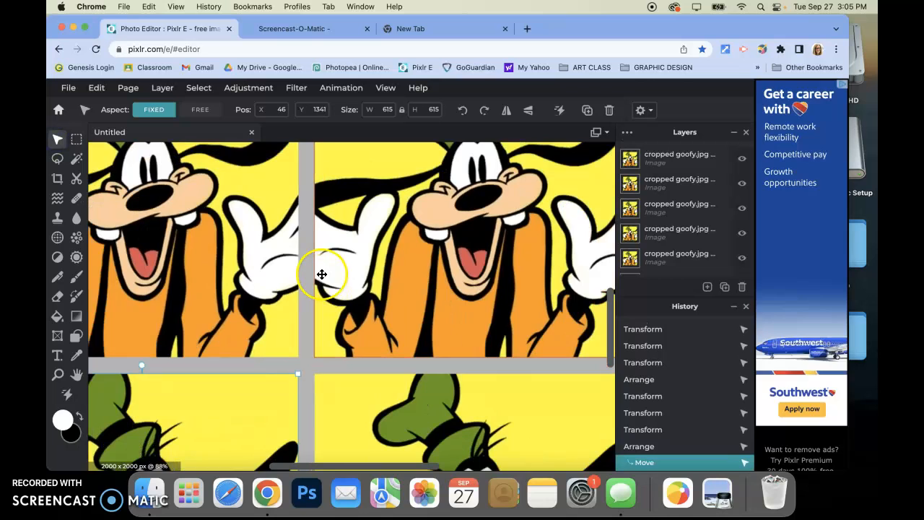
- Examine the gaps between the Goofy tiles up close for even spacing across the grid
click(307, 210)
drag(308, 210, 331, 398)
drag(332, 322, 298, 364)
drag(433, 324, 249, 325)
drag(330, 361, 319, 277)
drag(329, 312, 326, 261)
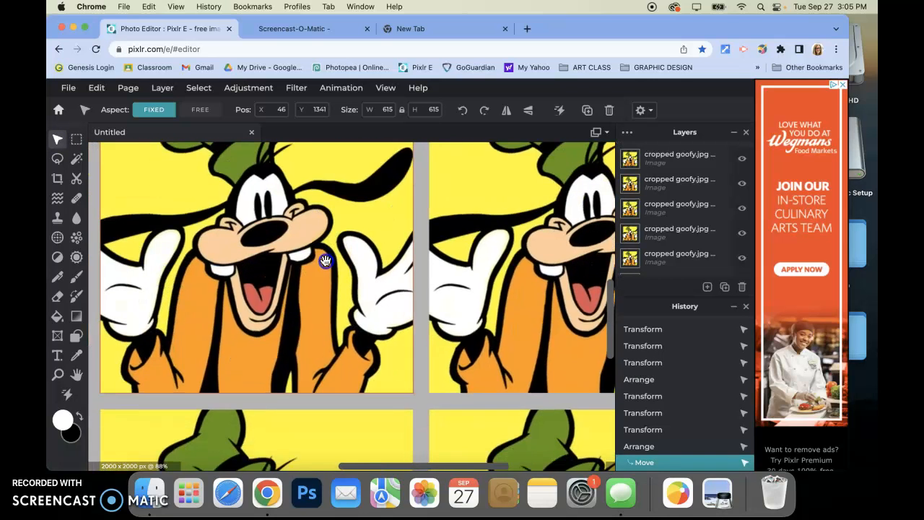
scroll(324, 261, down, 5)
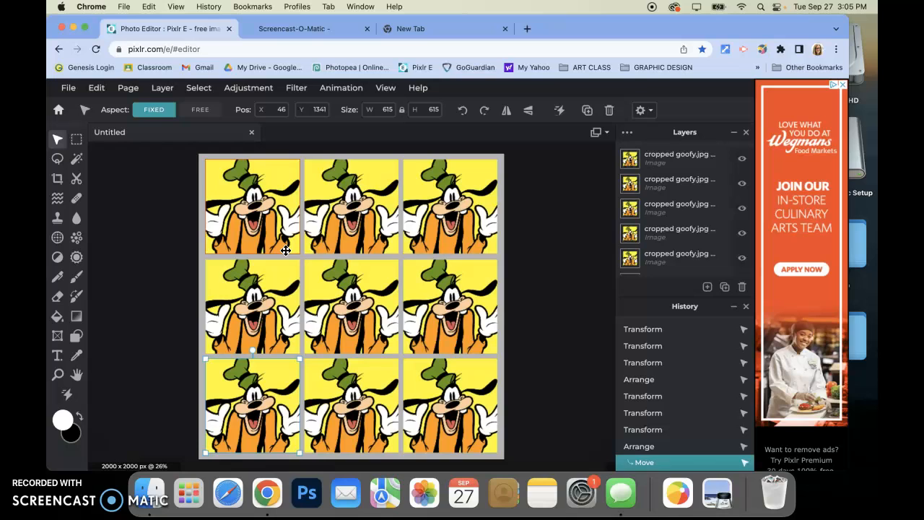
- Recolor the center Goofy tile with a Hue and saturation adjustment at hue -132
click(337, 197)
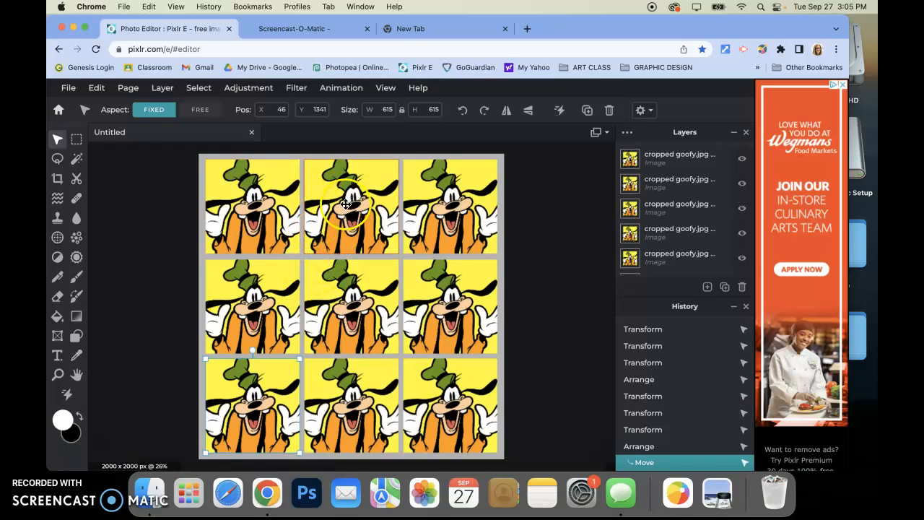
click(346, 287)
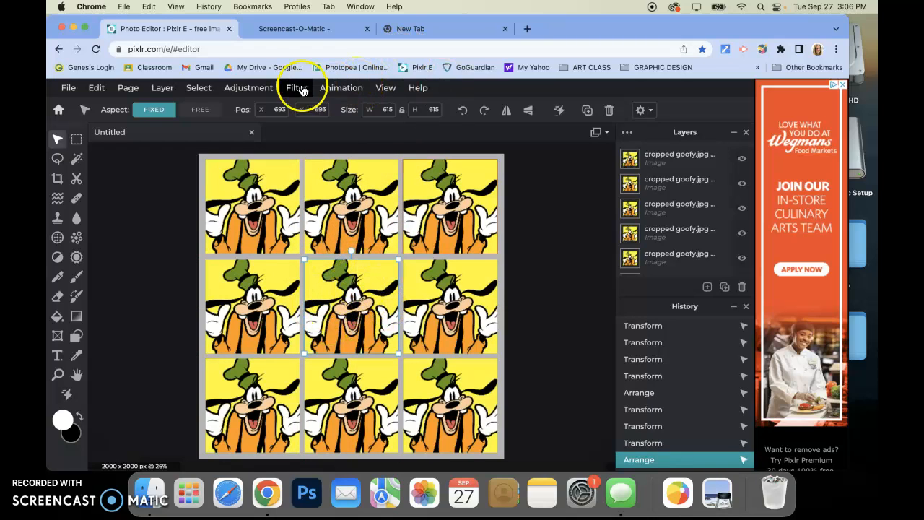
click(250, 89)
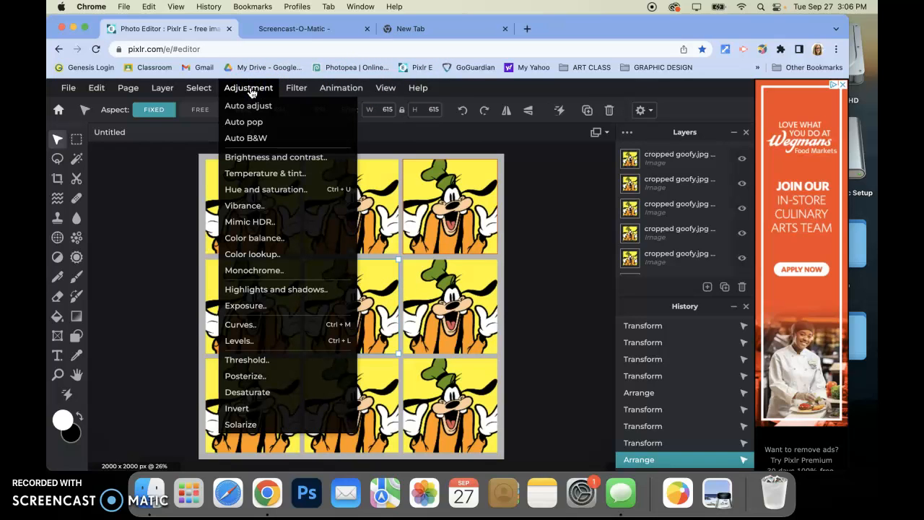
click(259, 190)
drag(570, 127, 568, 177)
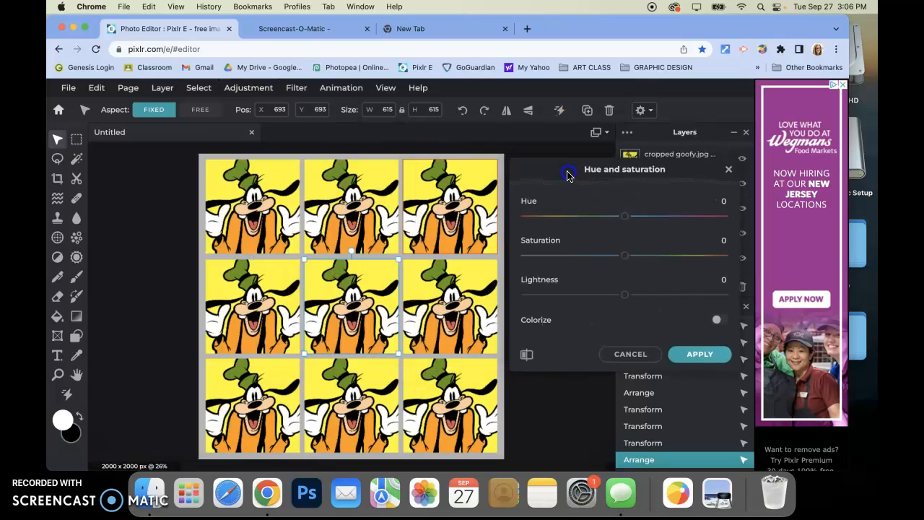
drag(626, 220, 593, 230)
mouse_move(560, 231)
mouse_down()
mouse_move(525, 235)
mouse_move(551, 230)
mouse_up()
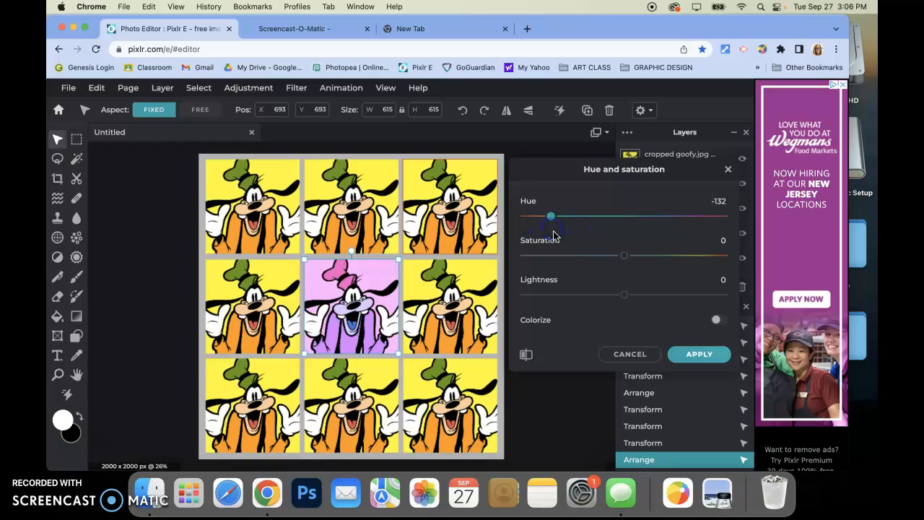
click(700, 355)
- Start a Hue and saturation adjustment on the top-middle Goofy tile and try a hue of 78
click(358, 220)
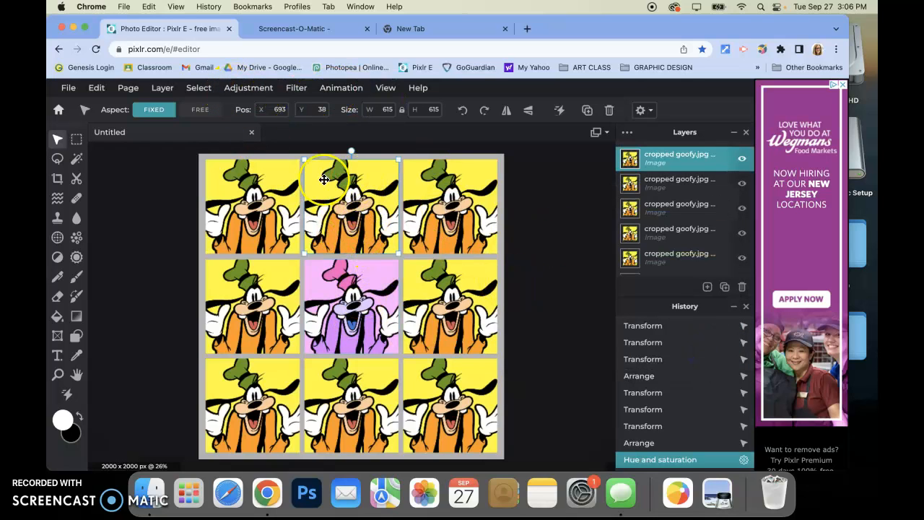
click(229, 88)
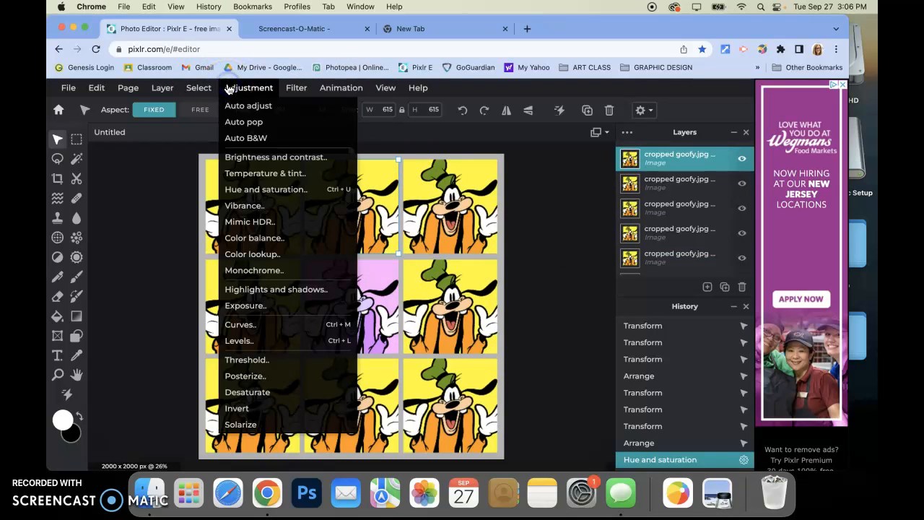
click(245, 189)
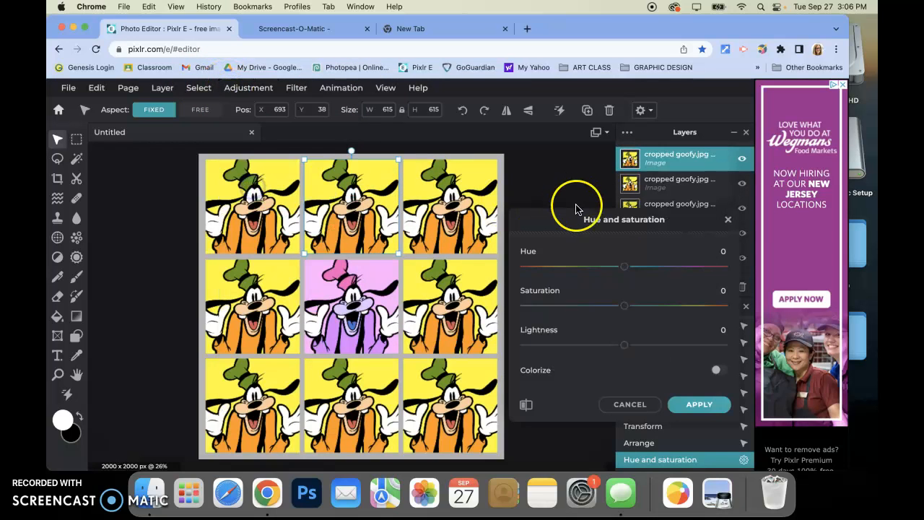
drag(623, 266, 663, 278)
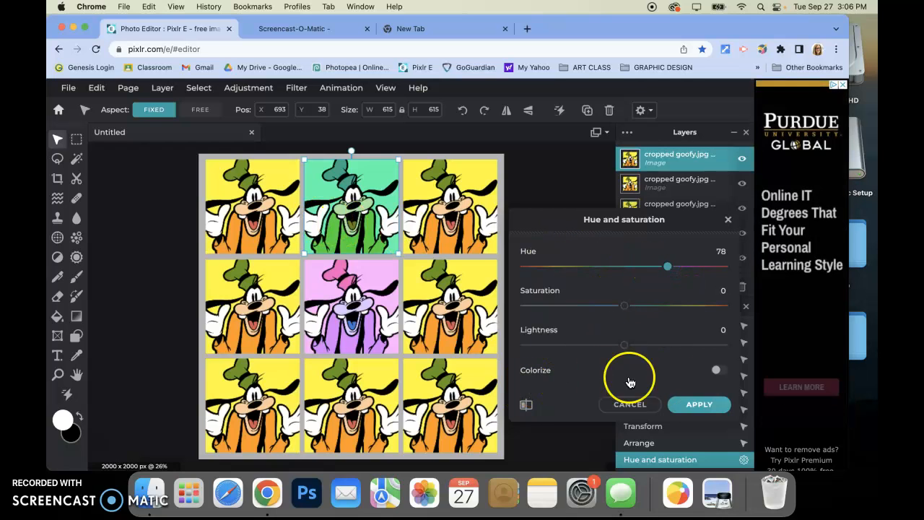
- Colorize the top-middle Goofy tile with hue 114 and lightness 0, and apply the adjustment
click(716, 371)
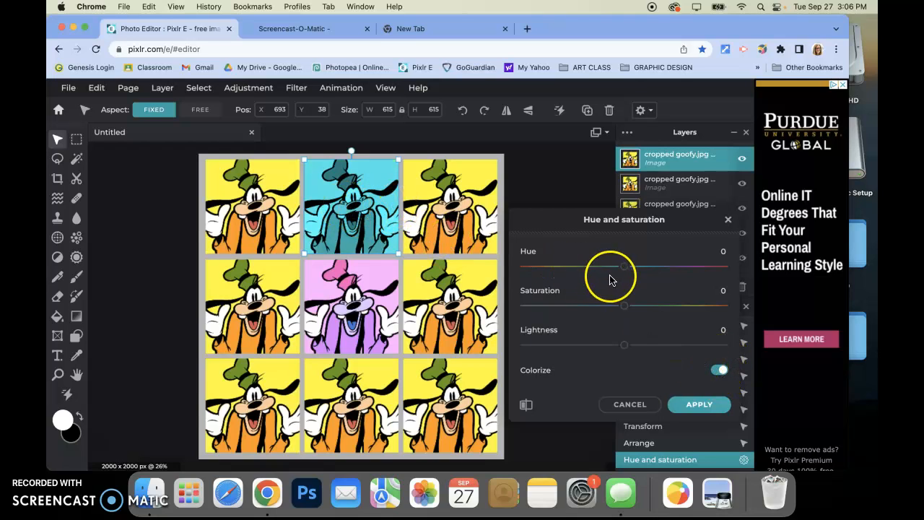
drag(623, 269, 696, 273)
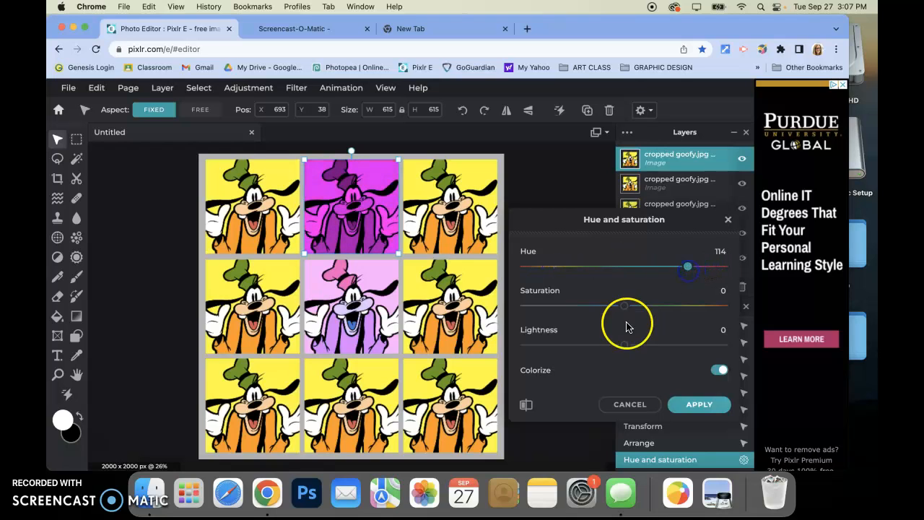
drag(627, 347, 652, 344)
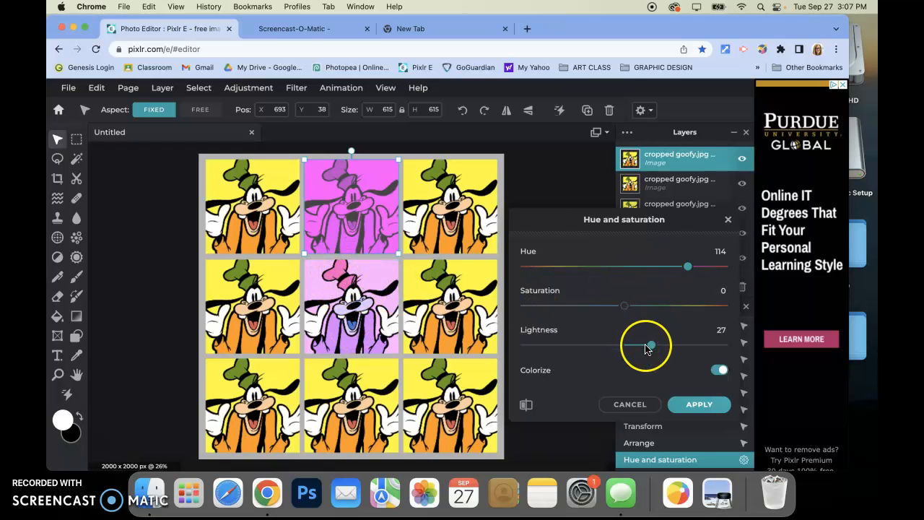
drag(651, 347, 624, 349)
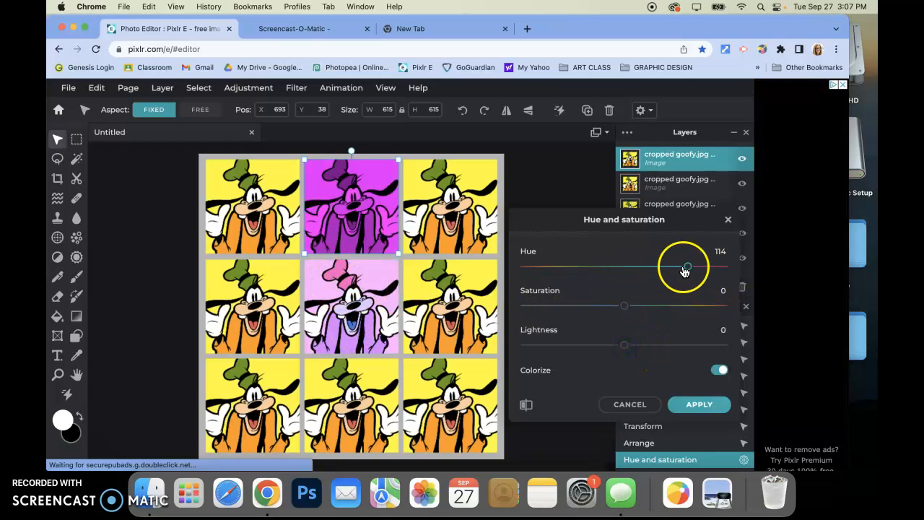
click(682, 404)
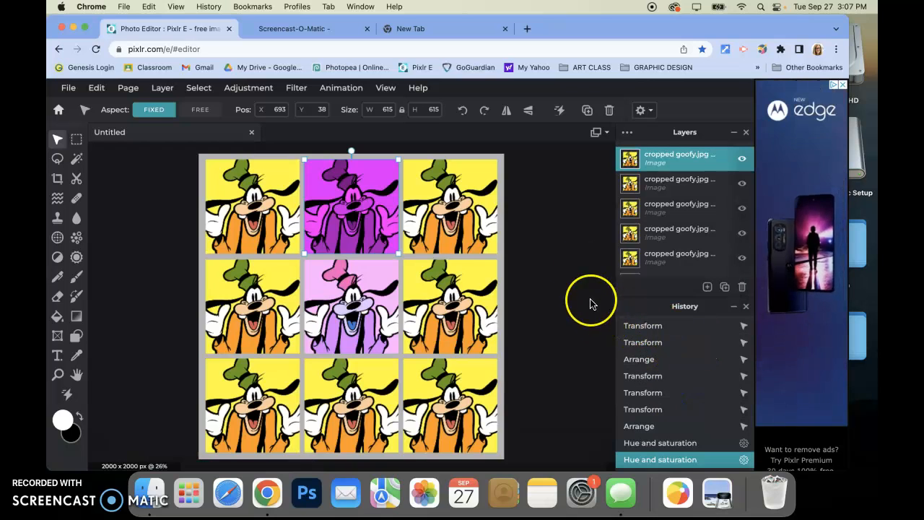
- Start a Color lookup adjustment on the top-left Goofy tile, keeping the dialog clear of the tile
click(254, 201)
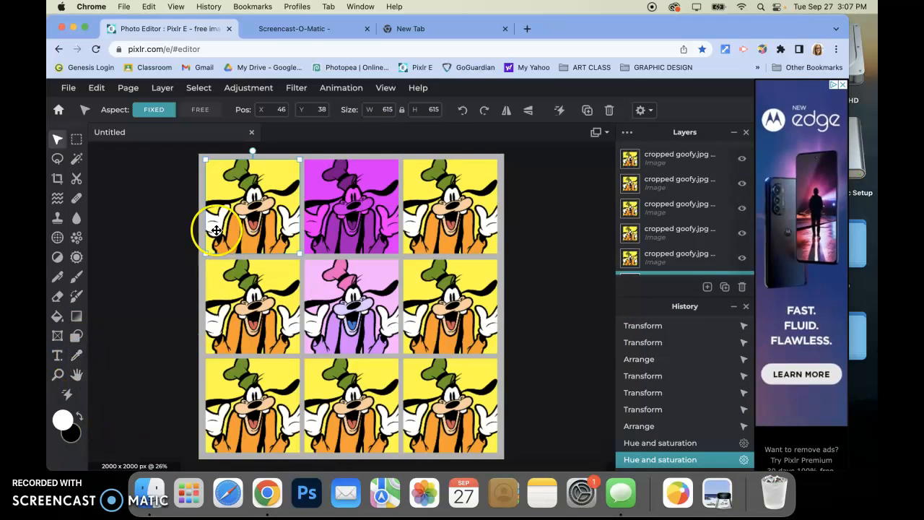
click(58, 374)
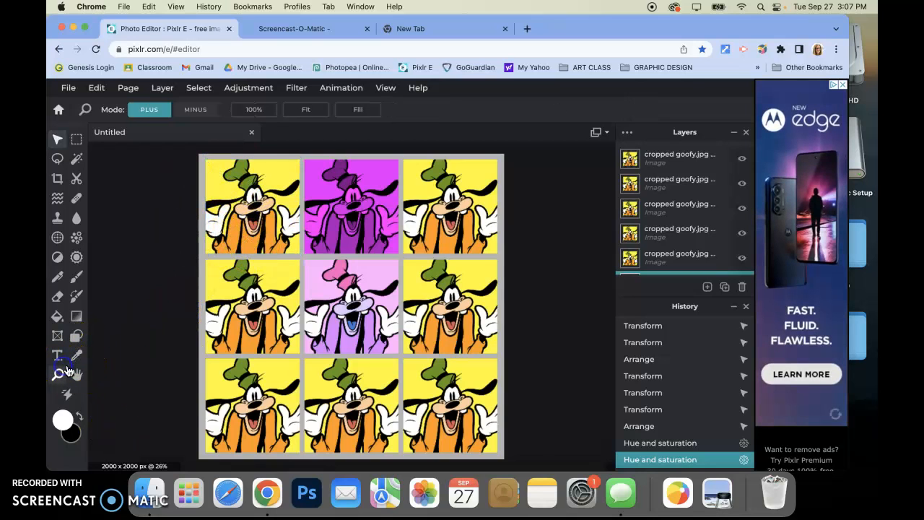
click(237, 197)
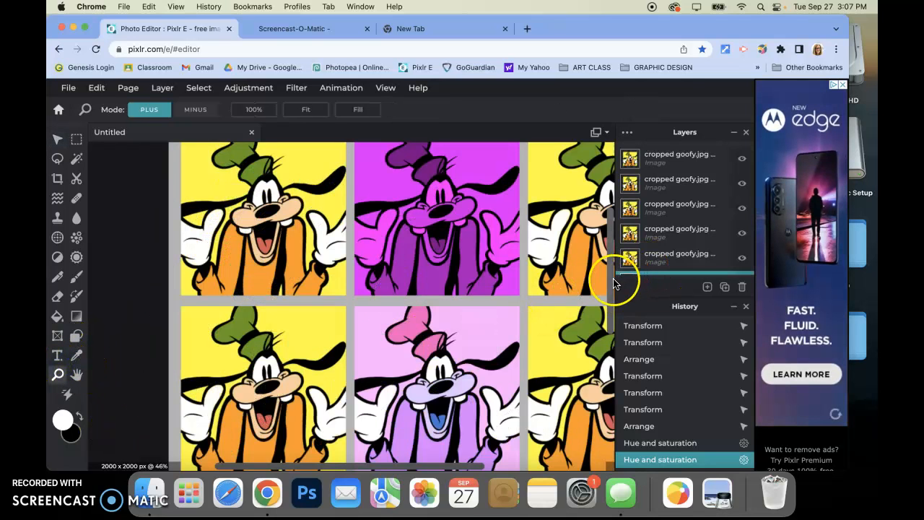
scroll(605, 254, up, 2)
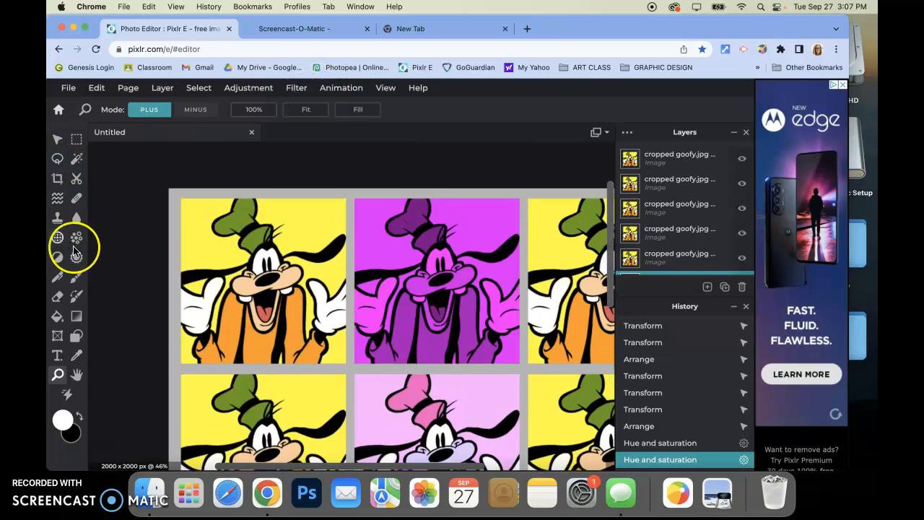
click(274, 275)
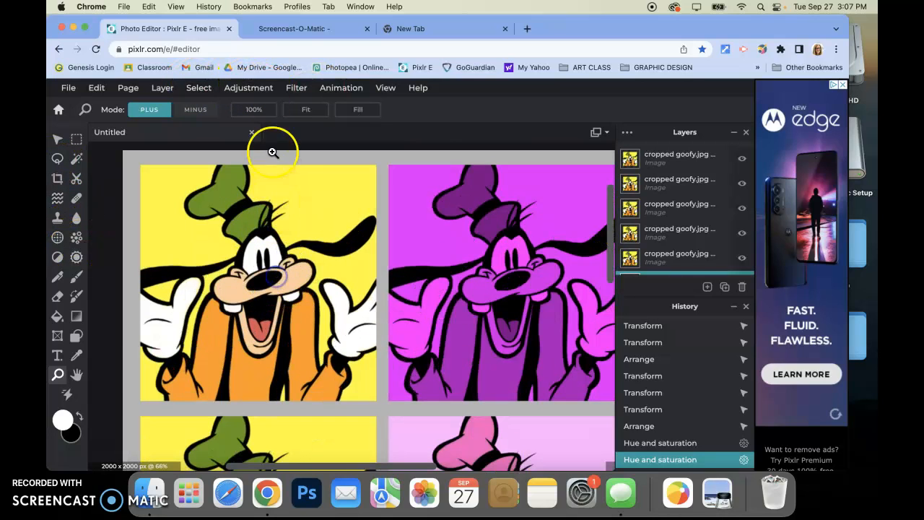
click(57, 140)
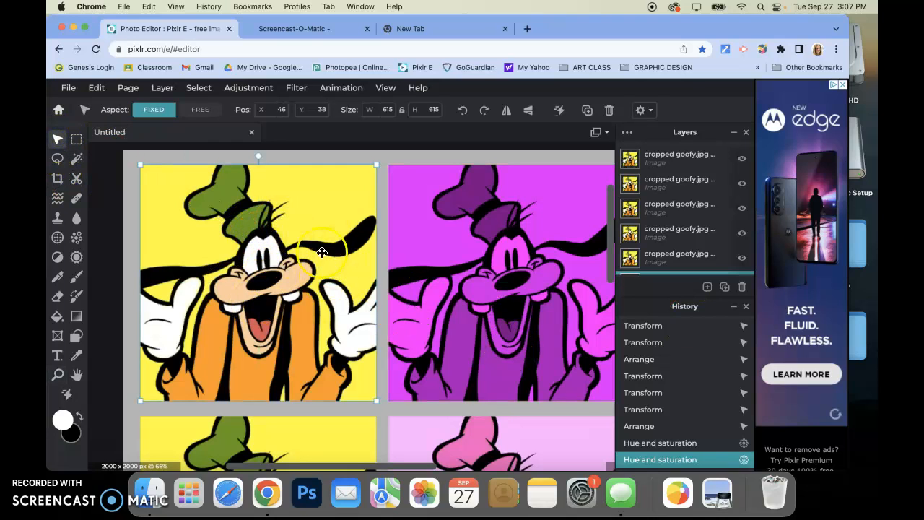
click(251, 88)
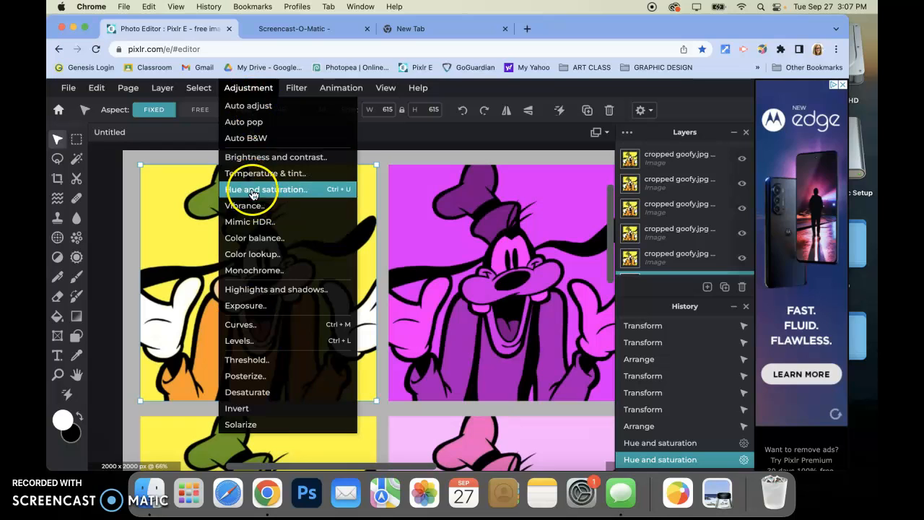
click(251, 256)
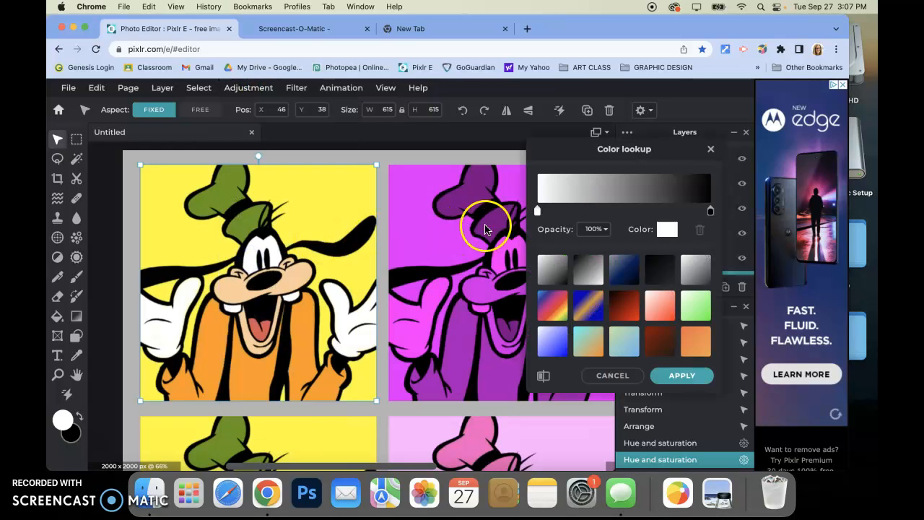
drag(625, 149, 493, 147)
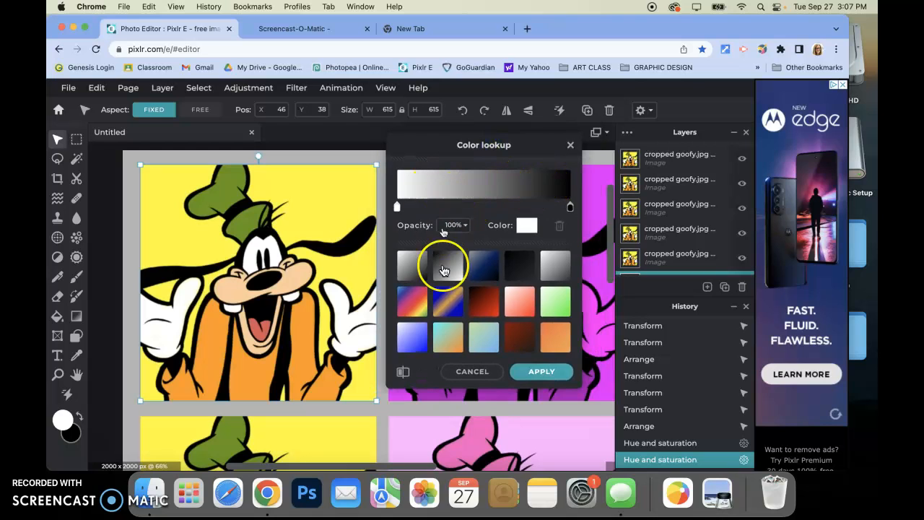
mouse_move(574, 260)
mouse_down()
mouse_move(574, 333)
mouse_move(576, 256)
mouse_up()
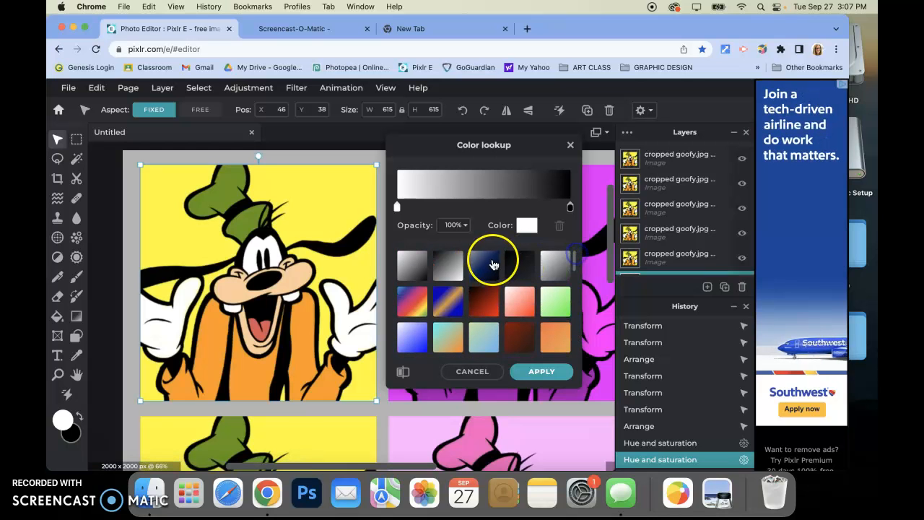
- Try several Color lookup gradient presets on the top-left Goofy tile and choose the orange-to-yellow one
click(483, 265)
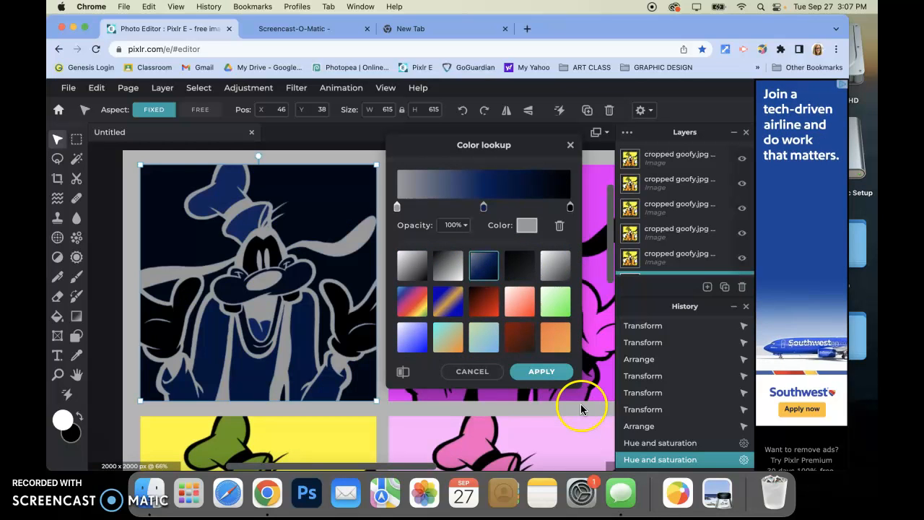
click(517, 298)
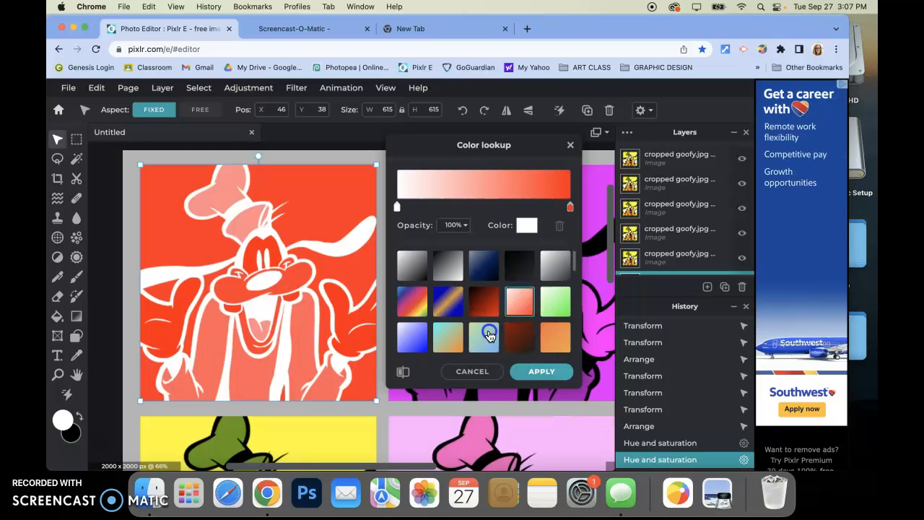
click(489, 335)
click(448, 298)
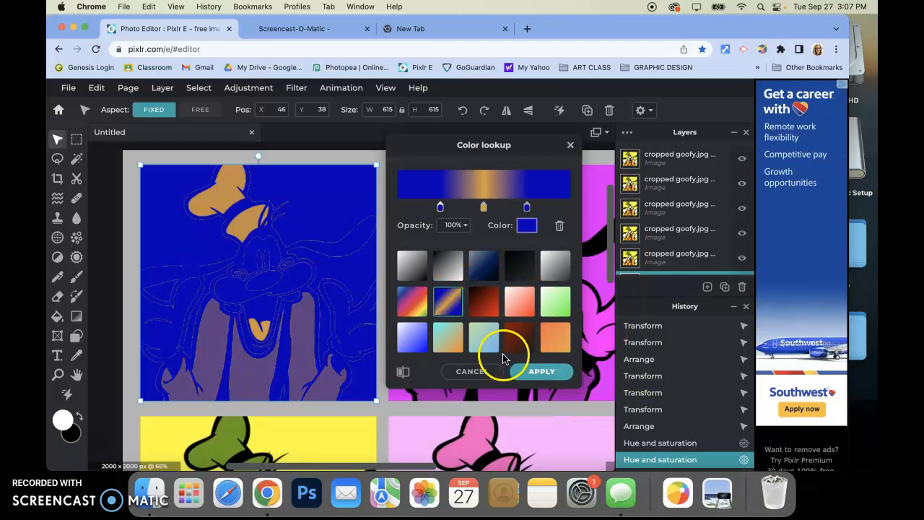
click(449, 335)
drag(575, 262, 576, 337)
click(520, 307)
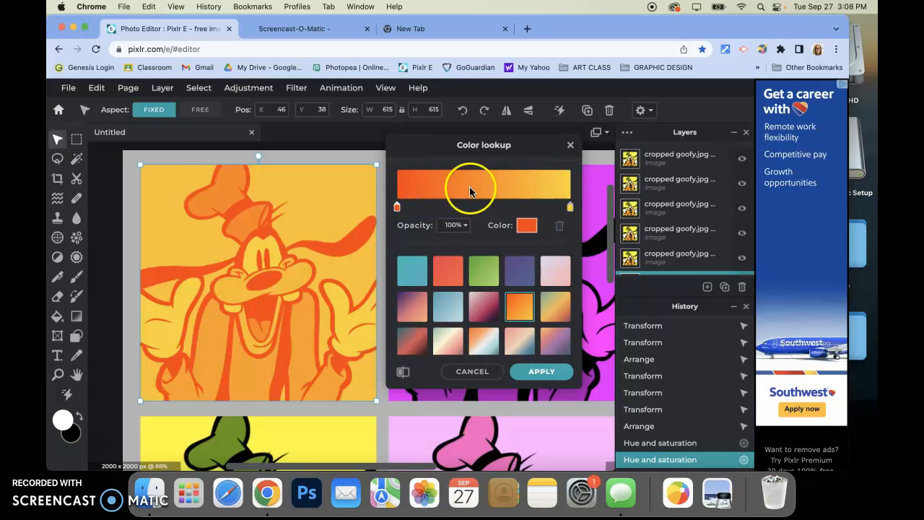
- Reverse the Color lookup gradient by moving its yellow stop to the start and its orange stop to the end
drag(570, 210, 507, 208)
click(396, 209)
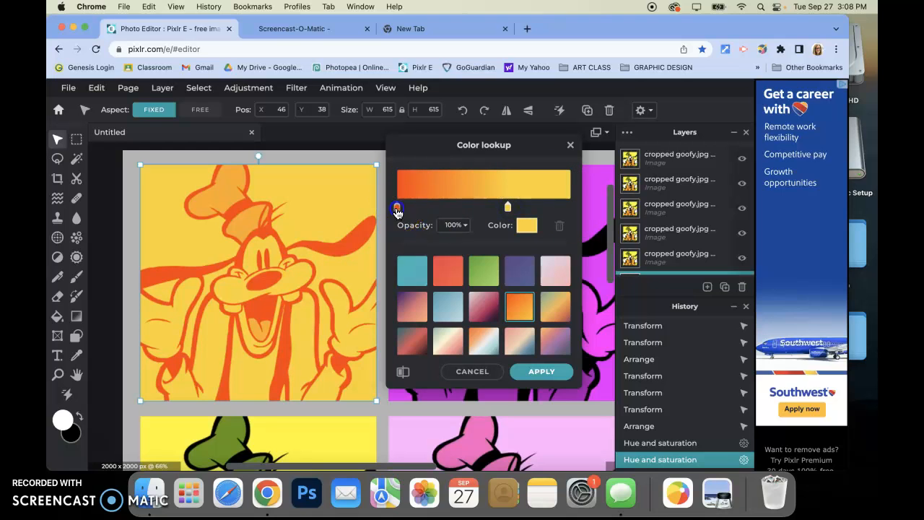
drag(409, 210, 453, 209)
drag(513, 209, 558, 211)
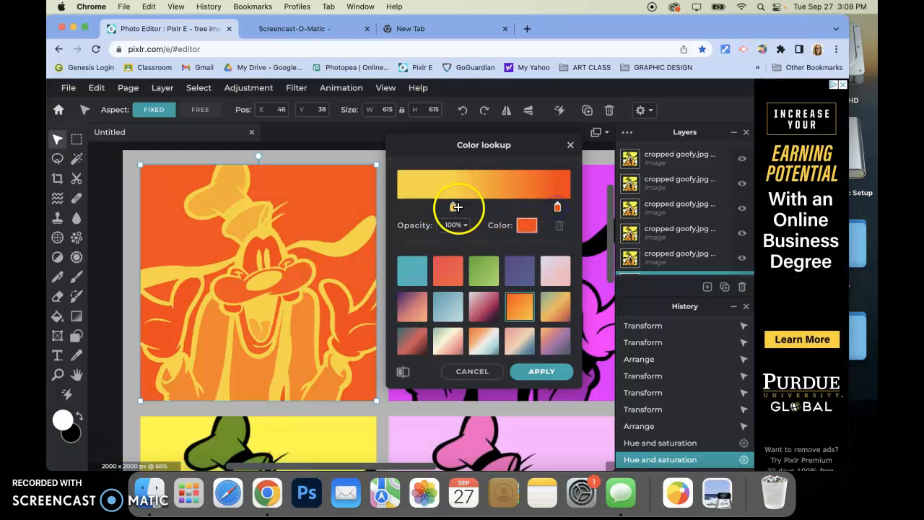
drag(452, 209, 407, 213)
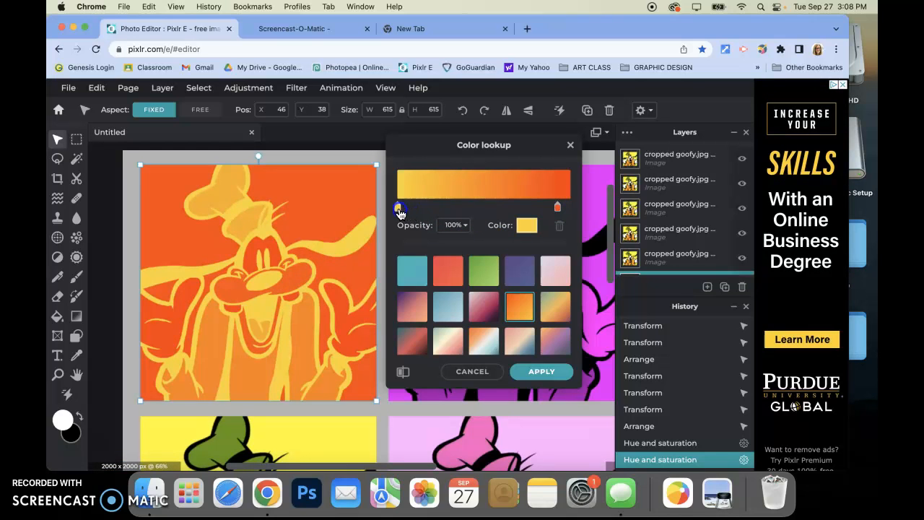
drag(558, 208, 570, 208)
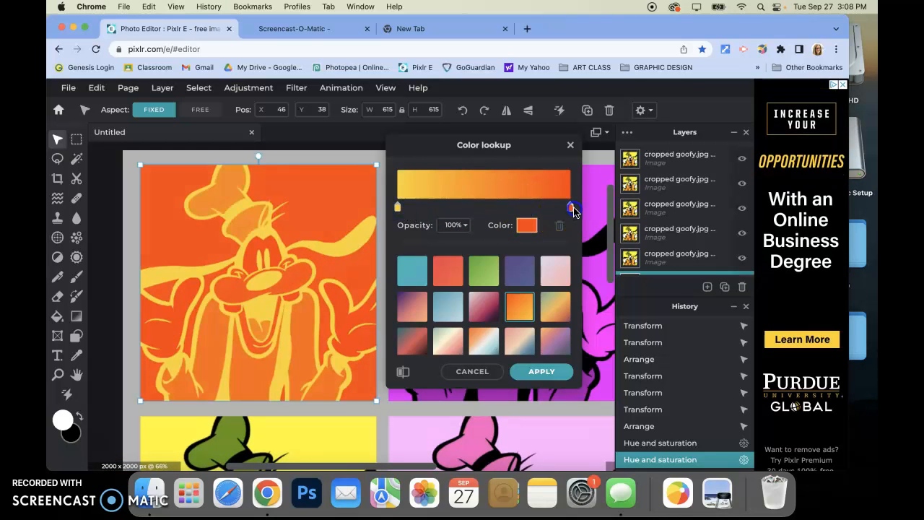
- Change the orange end stop of the top-left tile's Color lookup gradient to light blue
click(526, 227)
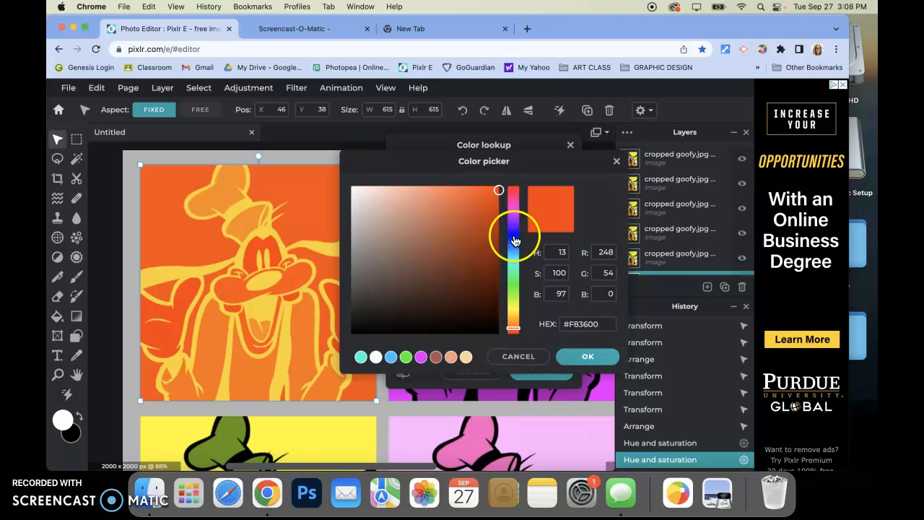
click(515, 241)
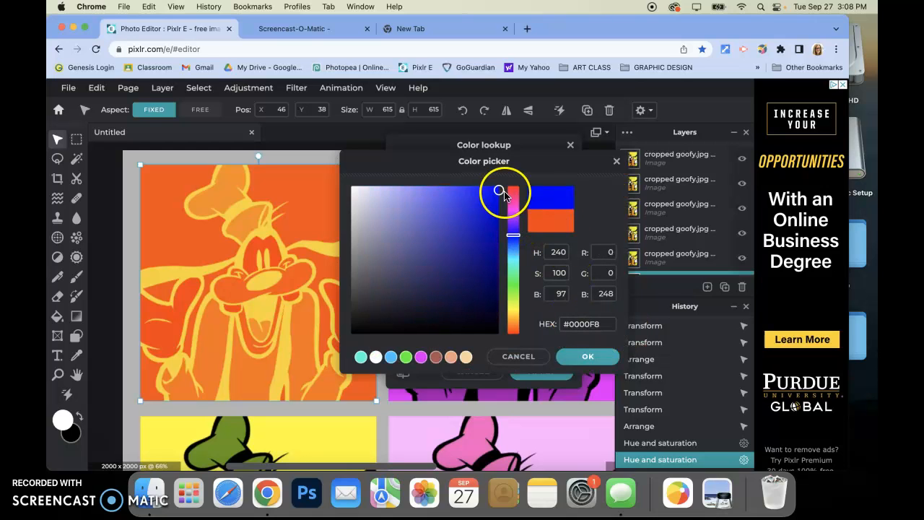
drag(497, 194, 484, 194)
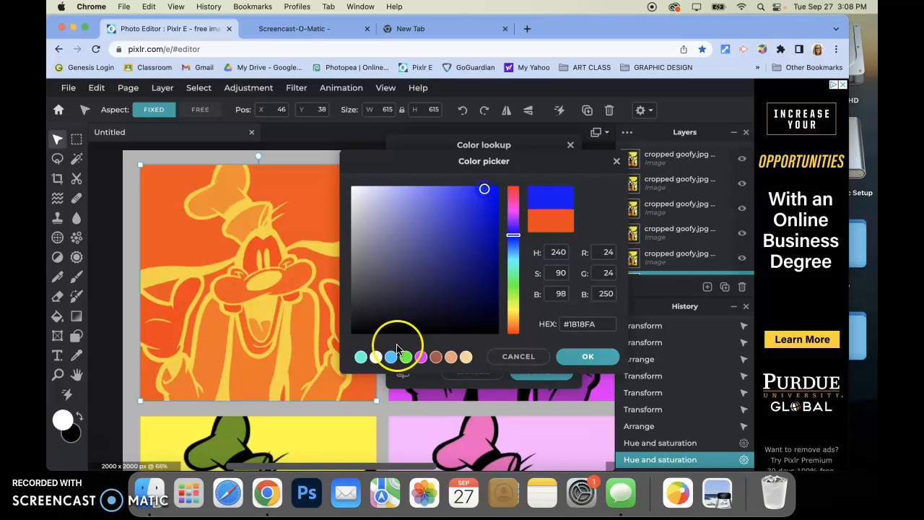
mouse_move(512, 254)
mouse_down()
mouse_move(515, 266)
mouse_move(514, 255)
mouse_up()
click(583, 354)
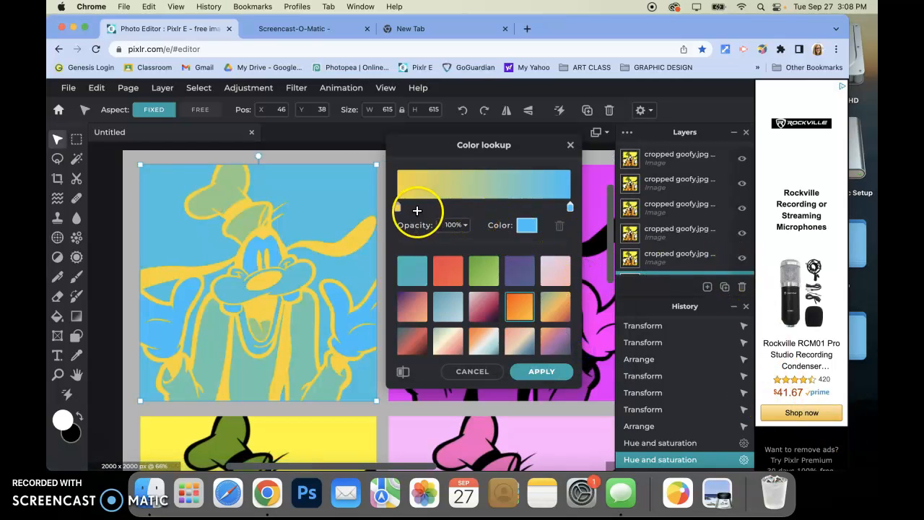
- Change the yellow start stop of the Color lookup gradient to bright green
click(526, 224)
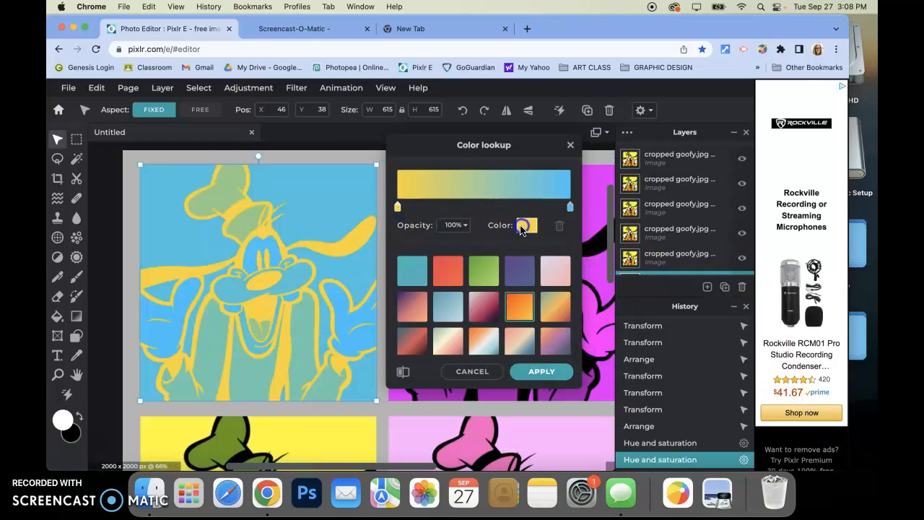
mouse_move(431, 196)
mouse_down()
mouse_move(352, 186)
mouse_move(429, 249)
mouse_up()
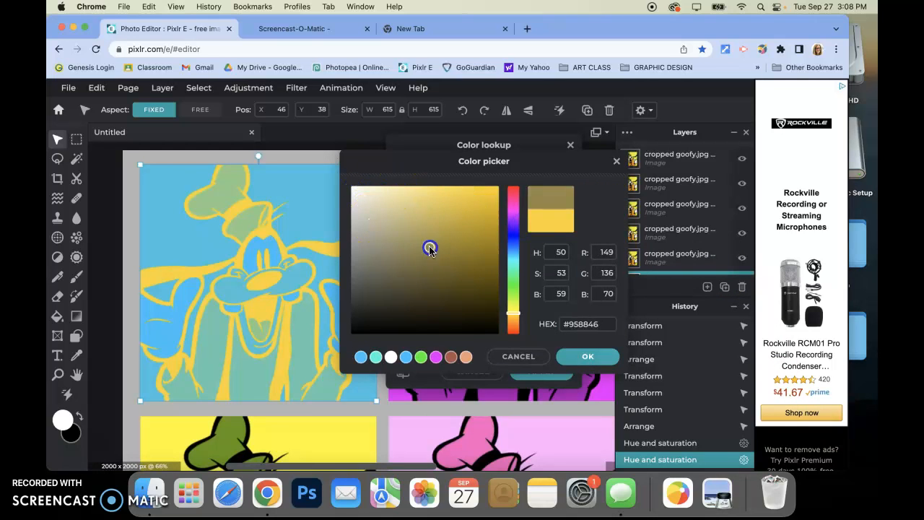
drag(511, 262, 514, 285)
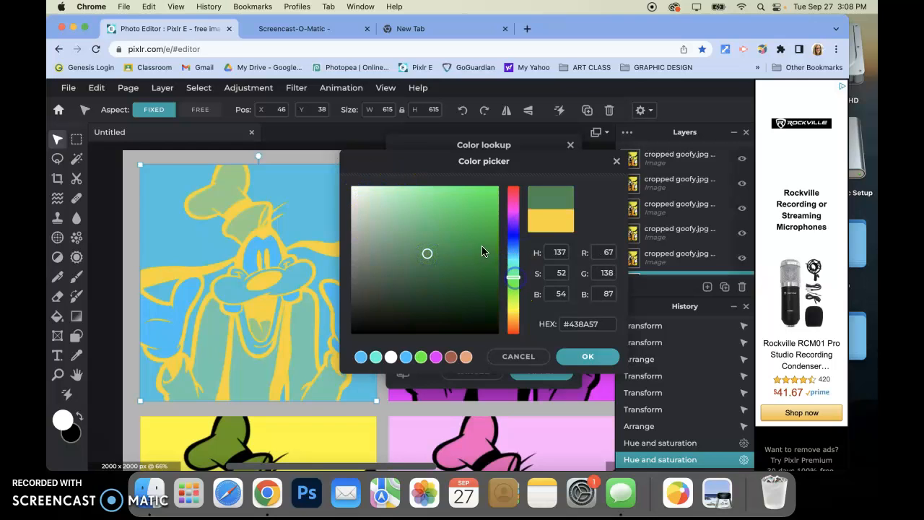
drag(481, 251, 495, 190)
click(587, 356)
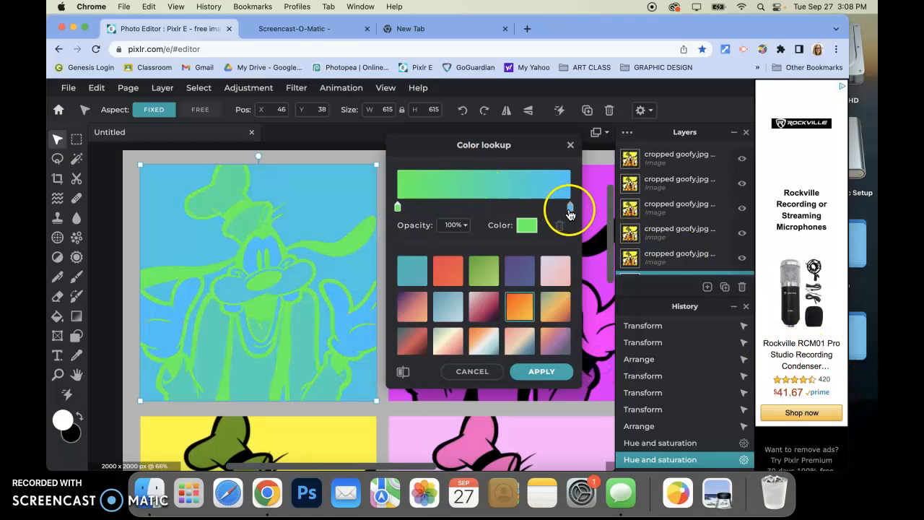
- Add a stop at the middle of the Color lookup gradient and set its color to white, #FFFFFF
click(482, 205)
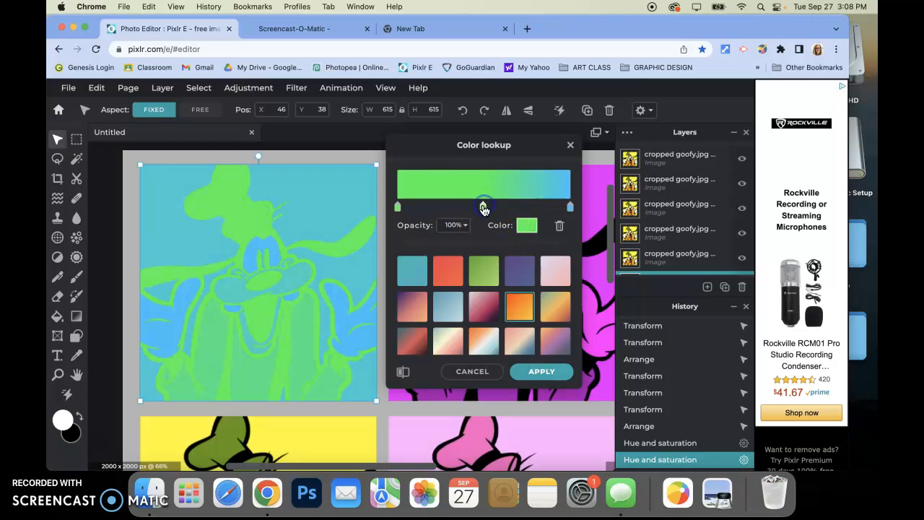
click(528, 227)
drag(368, 206, 345, 184)
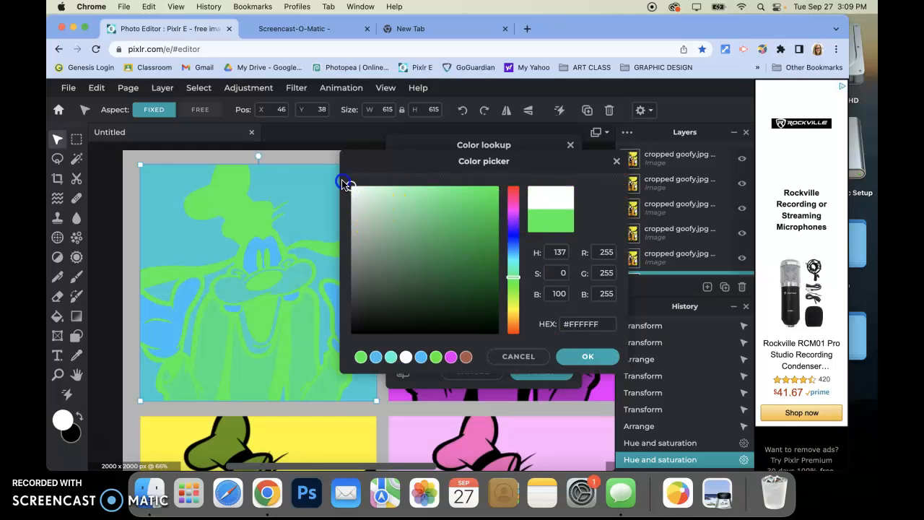
click(585, 356)
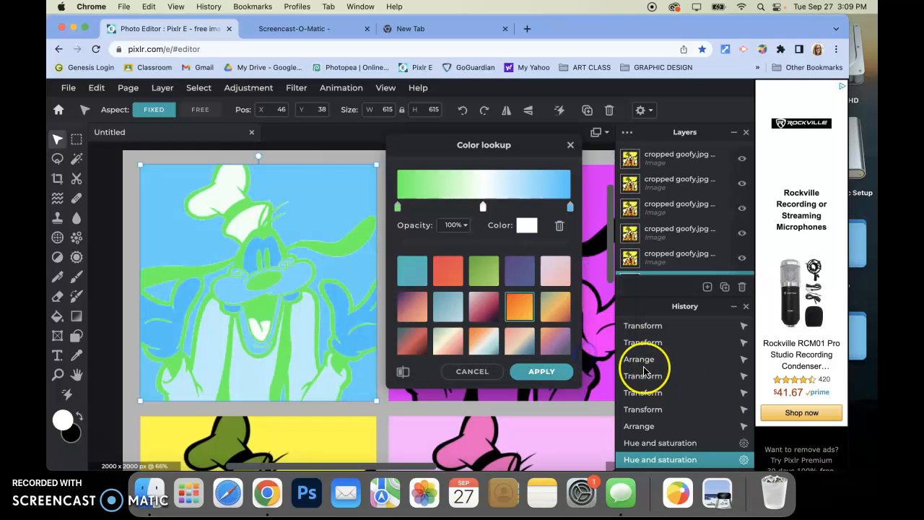
- Try several orders and positions of the green, white and blue gradient stops on the top-left tile
mouse_move(484, 207)
mouse_down()
mouse_move(432, 207)
mouse_move(471, 210)
mouse_up()
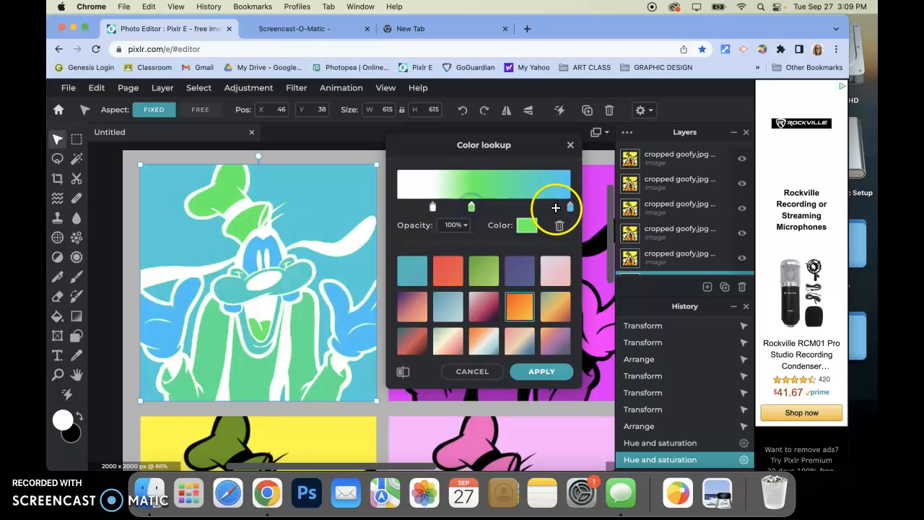
drag(532, 213, 527, 207)
click(470, 208)
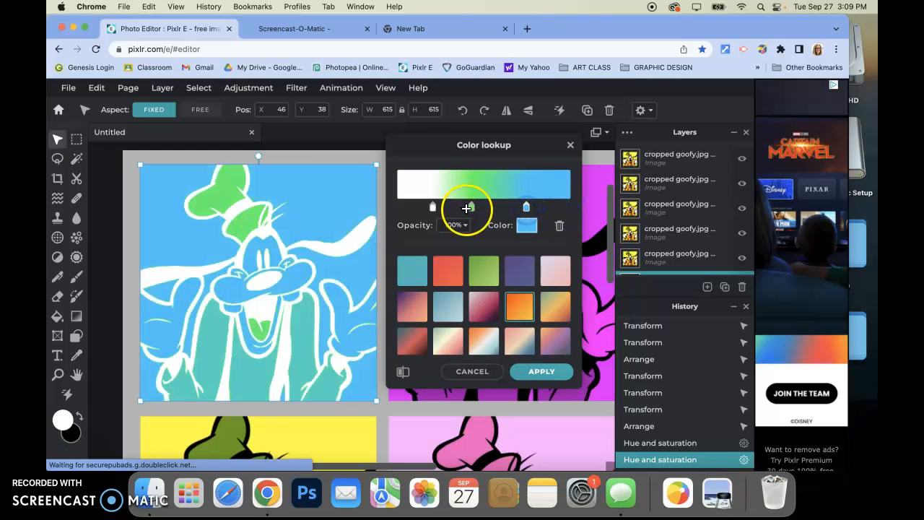
drag(470, 208, 505, 210)
drag(432, 208, 561, 208)
click(490, 208)
drag(490, 208, 470, 211)
click(457, 207)
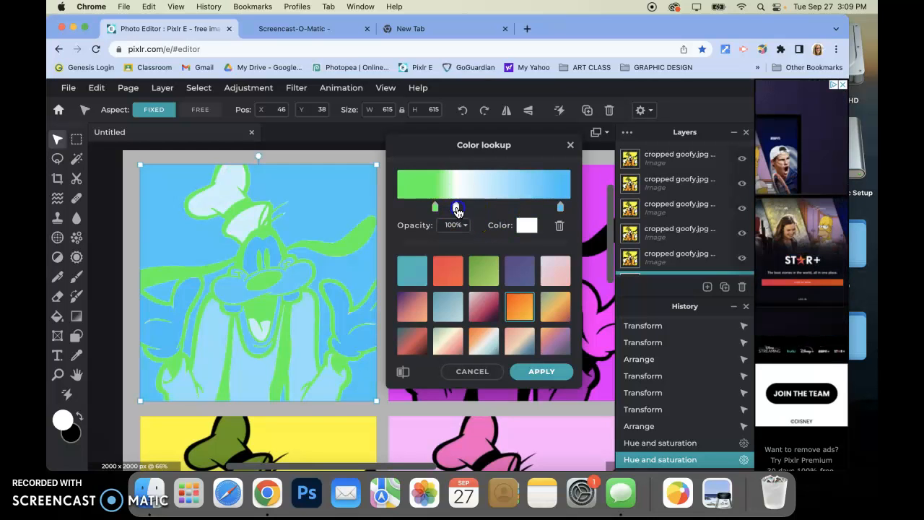
mouse_move(560, 208)
mouse_down()
mouse_move(412, 207)
mouse_move(566, 208)
mouse_up()
- Rearrange the gradient stops to white, green and blue from start to end, and apply the Color lookup adjustment
click(436, 208)
drag(464, 208, 510, 209)
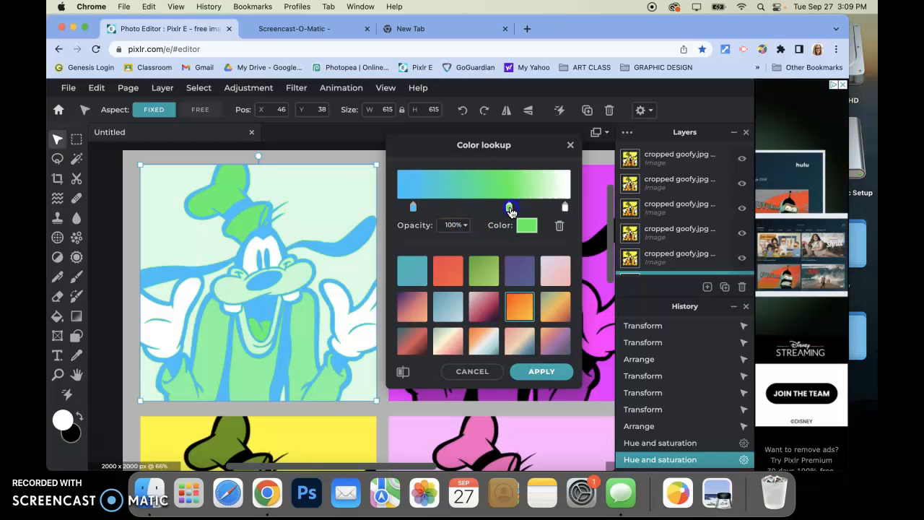
drag(413, 208, 437, 208)
drag(564, 209, 477, 209)
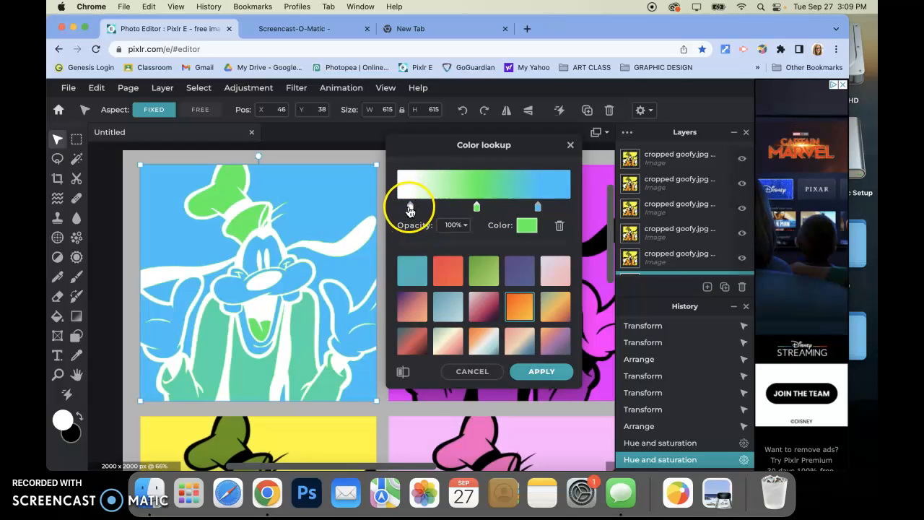
drag(537, 209, 568, 209)
drag(462, 207, 496, 211)
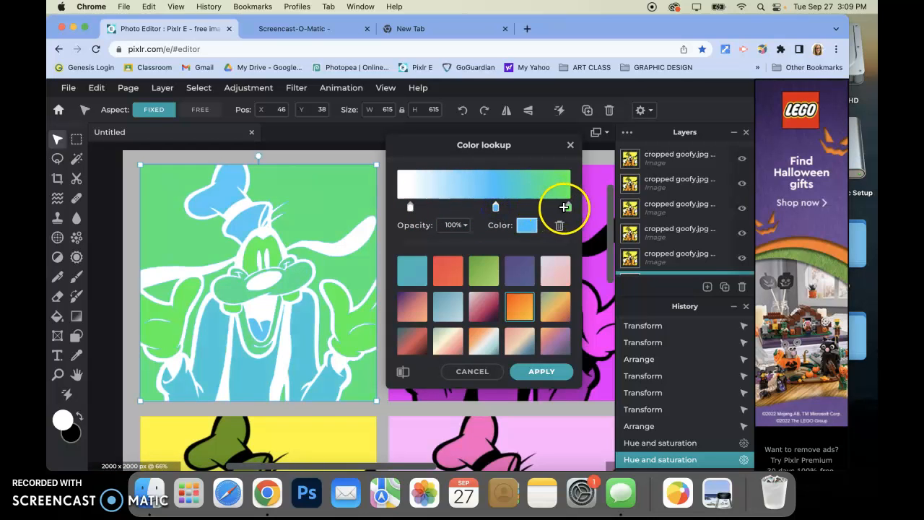
mouse_move(568, 209)
mouse_down()
mouse_move(479, 209)
mouse_move(560, 210)
mouse_up()
click(541, 371)
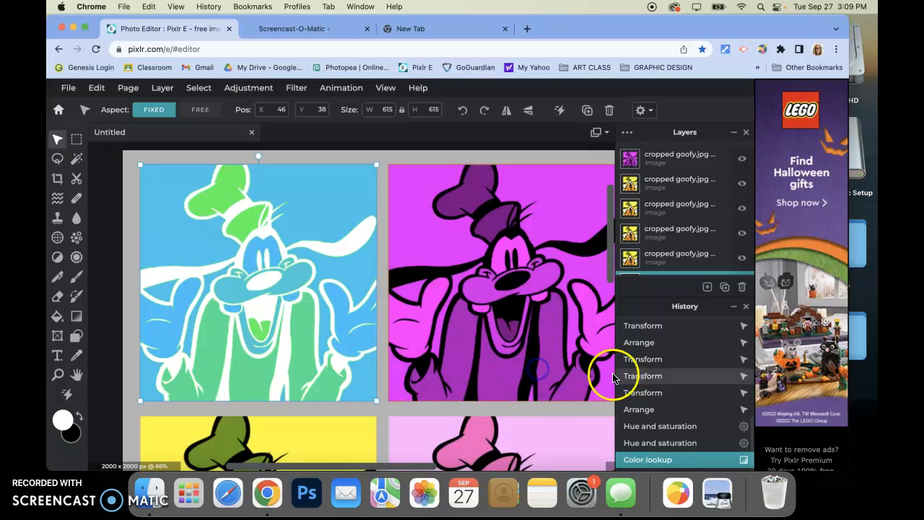
- Swap the pink and purple centre tile with the yellow tile in the bottom-right corner of the grid
scroll(438, 346, down, 3)
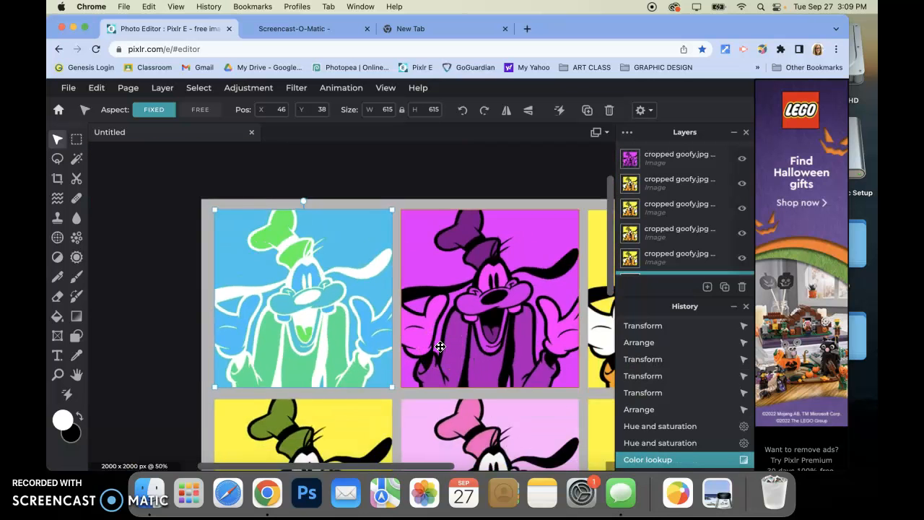
scroll(440, 346, down, 3)
drag(612, 253, 627, 306)
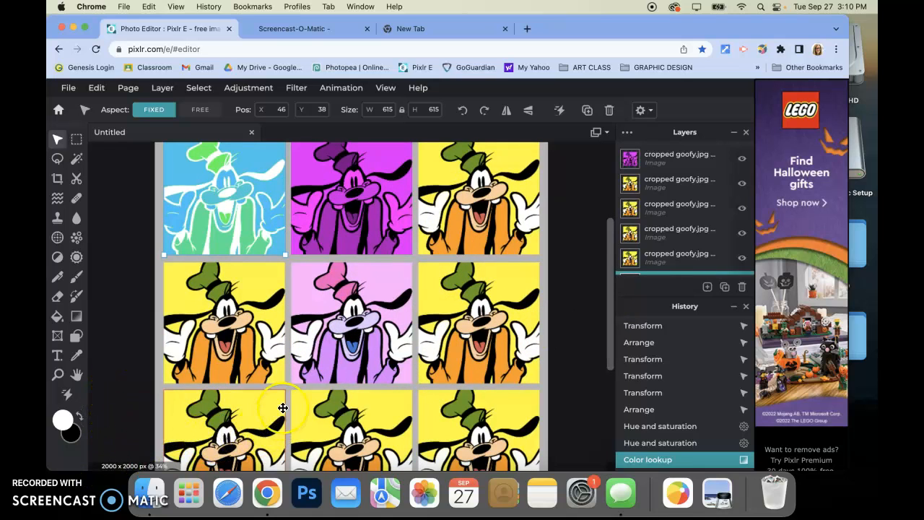
mouse_move(607, 271)
mouse_down()
mouse_move(612, 309)
mouse_move(615, 264)
mouse_up()
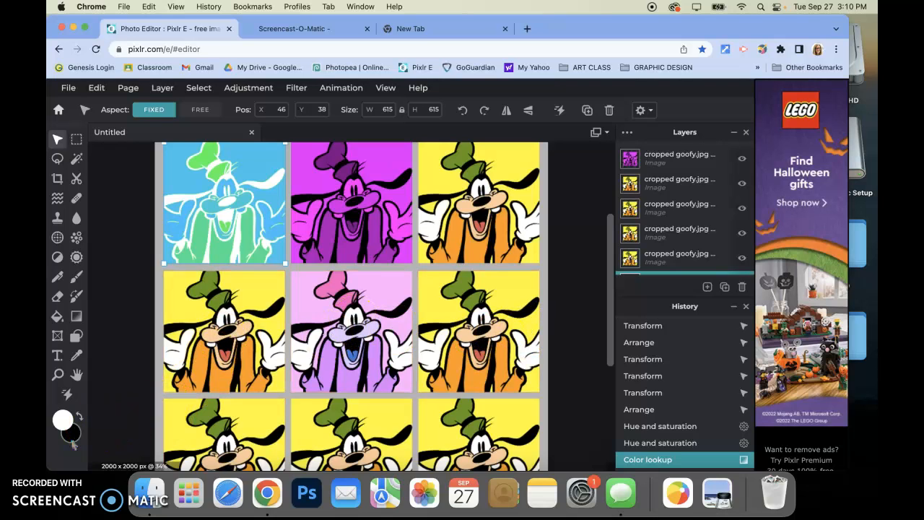
click(347, 324)
drag(346, 325, 298, 294)
key(super+z)
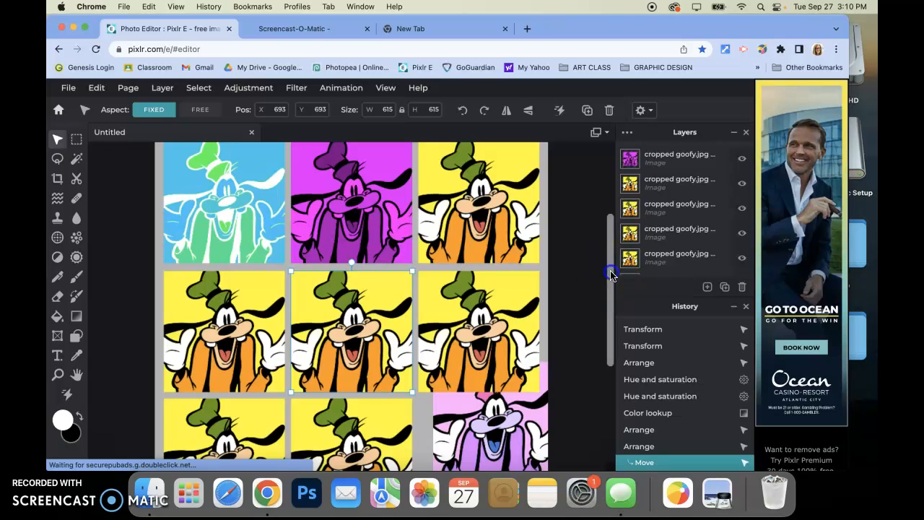
drag(609, 274, 613, 296)
click(462, 419)
drag(462, 418, 449, 440)
- Swap the blue and green top-left tile with the yellow tile in the centre of the grid
click(242, 198)
drag(241, 198, 383, 302)
drag(301, 271, 173, 142)
drag(358, 282, 337, 283)
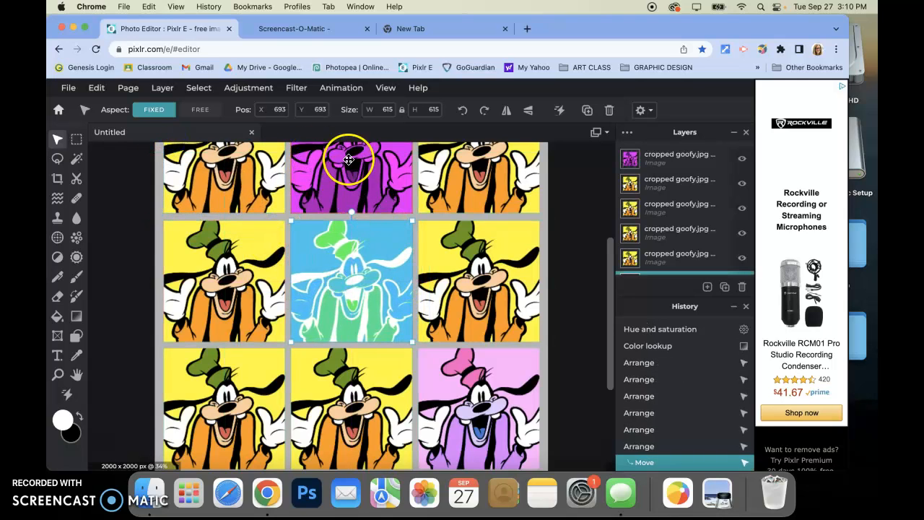
- Start a Color lookup adjustment on the top-right Goofy tile and keep the dialog clear of the grid
scroll(466, 275, down, 3)
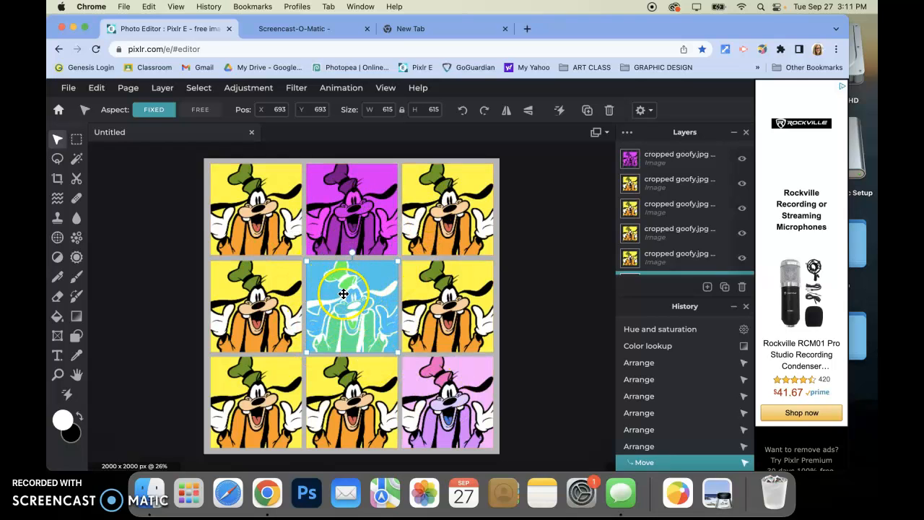
click(460, 210)
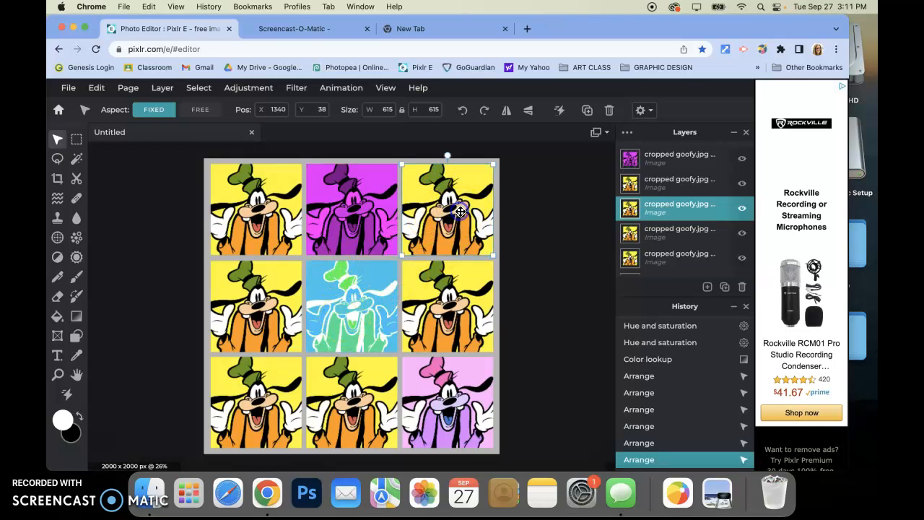
click(255, 88)
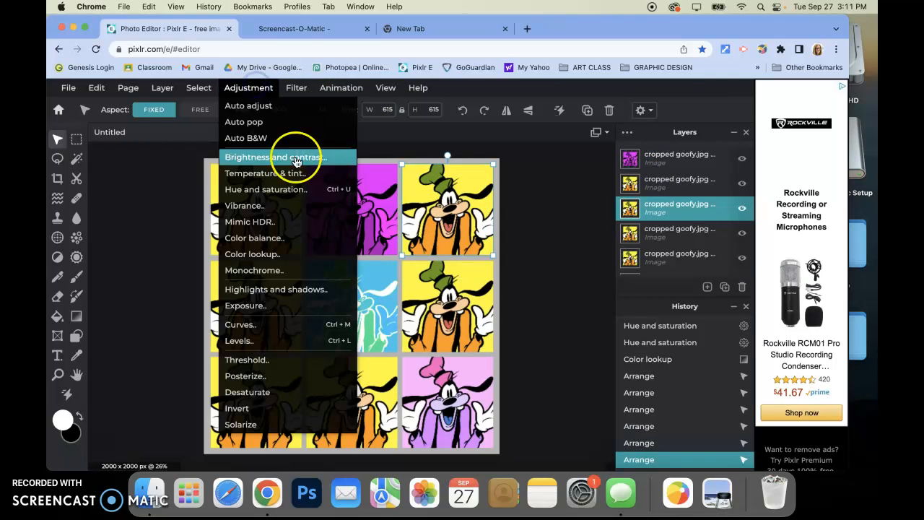
click(283, 254)
drag(439, 140, 552, 116)
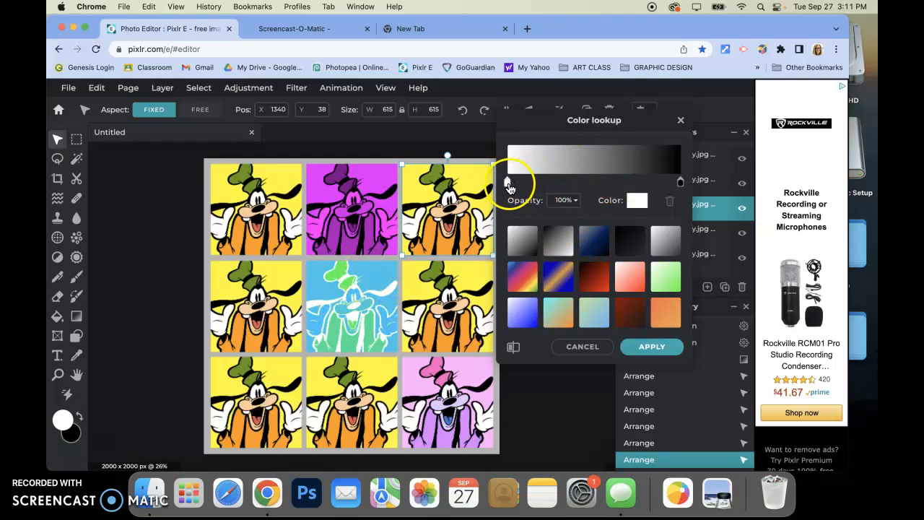
- Try recoloring the gradient's white start stop with green sampled from the hat in the centre tile
click(508, 184)
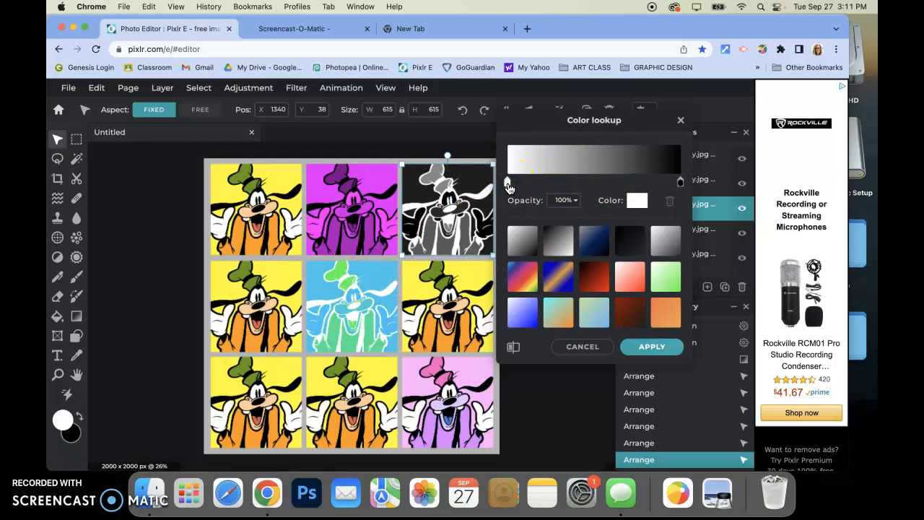
click(636, 200)
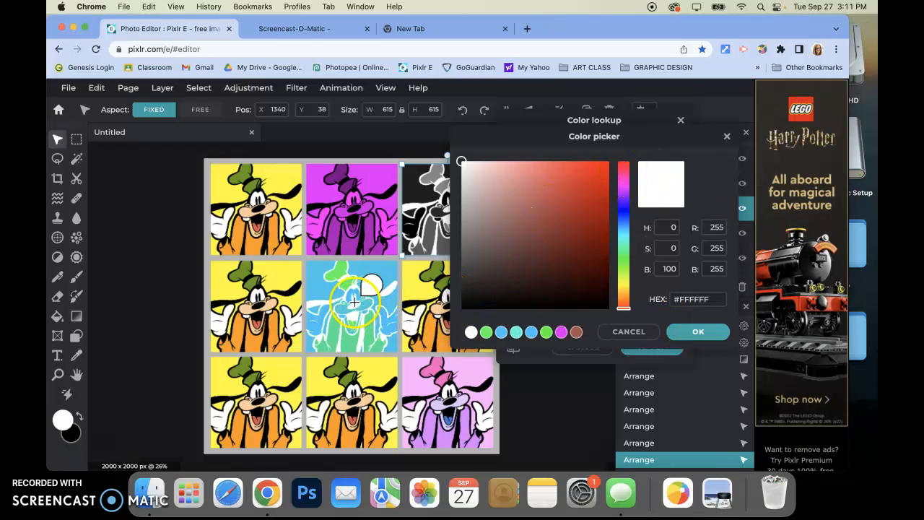
click(340, 270)
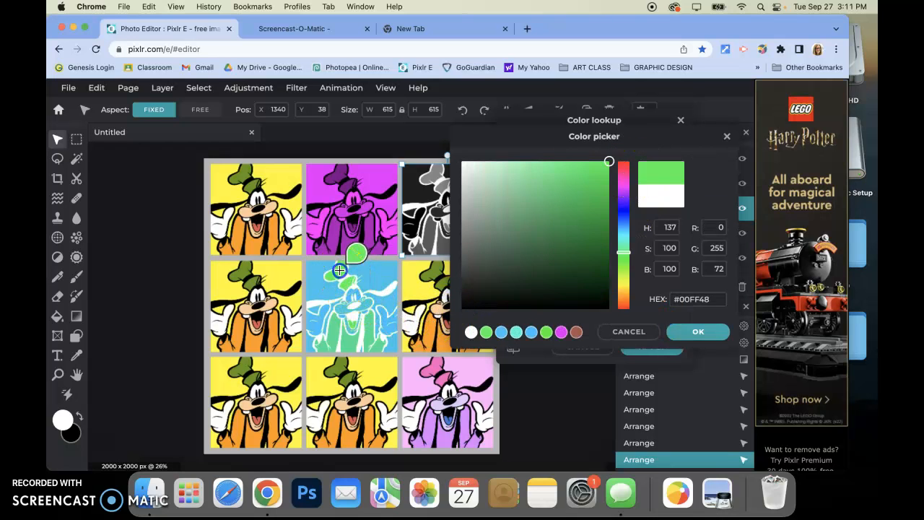
click(693, 333)
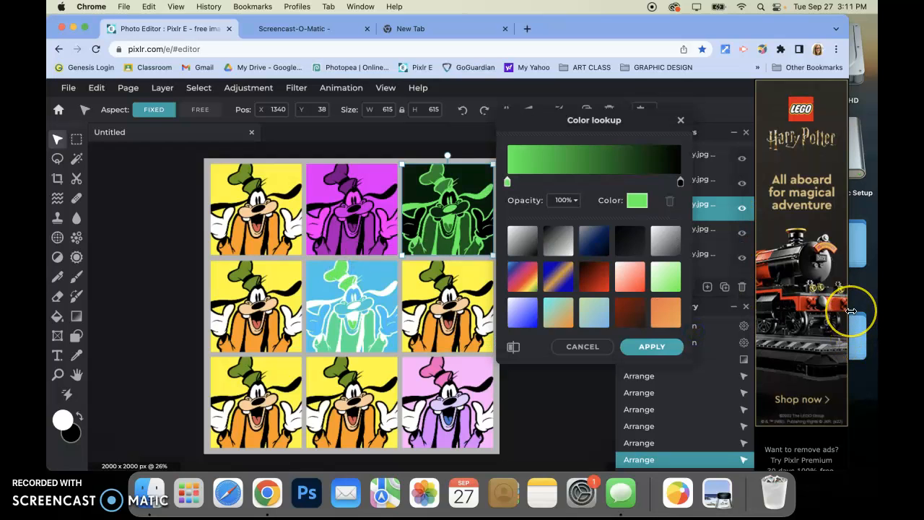
- Try the pale green-to-blue gradient preset on the top-right tile and choose the red-to-teal preset instead
click(592, 311)
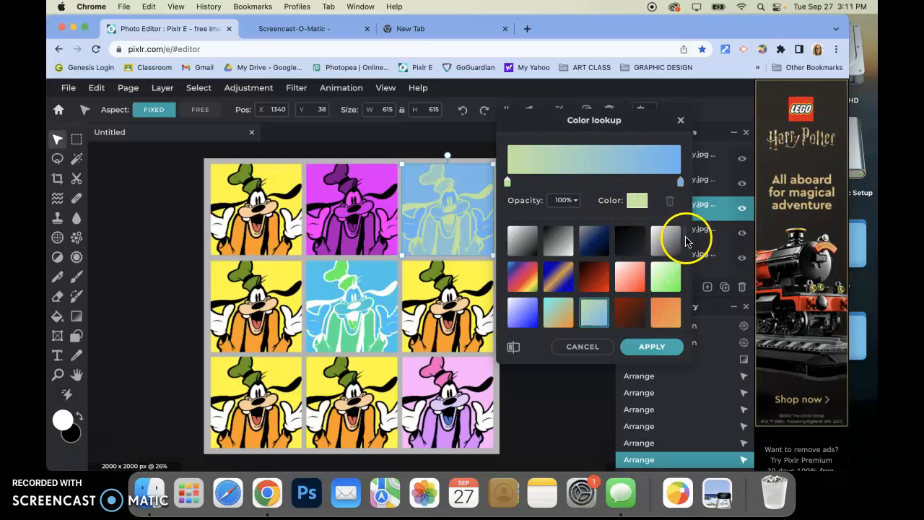
scroll(686, 241, down, 5)
click(630, 311)
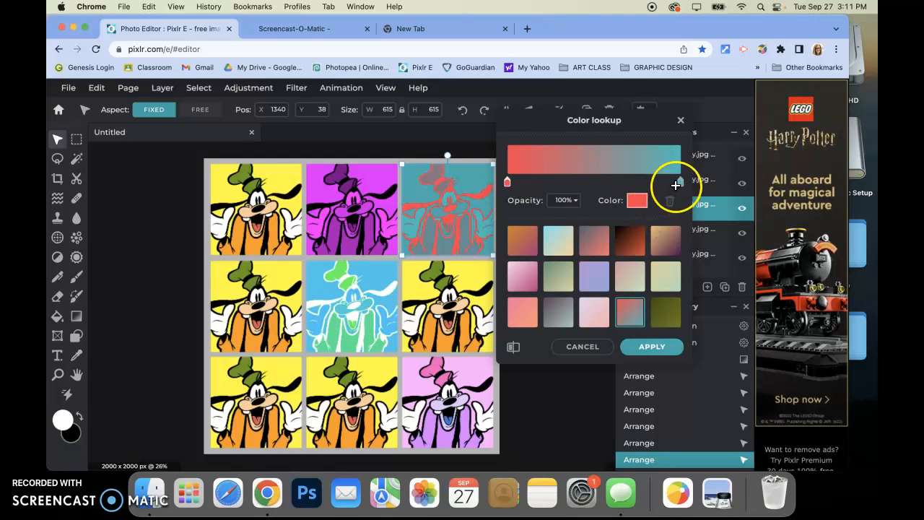
- Recolor the gradient's teal stop with blue sampled from the centre tile's background, and place the red stop near the gradient's end
click(645, 203)
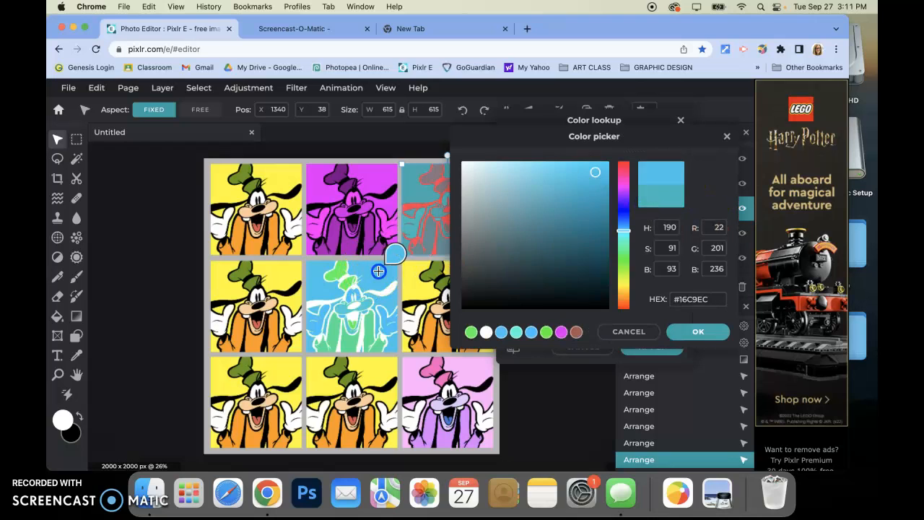
click(704, 333)
drag(681, 181, 656, 181)
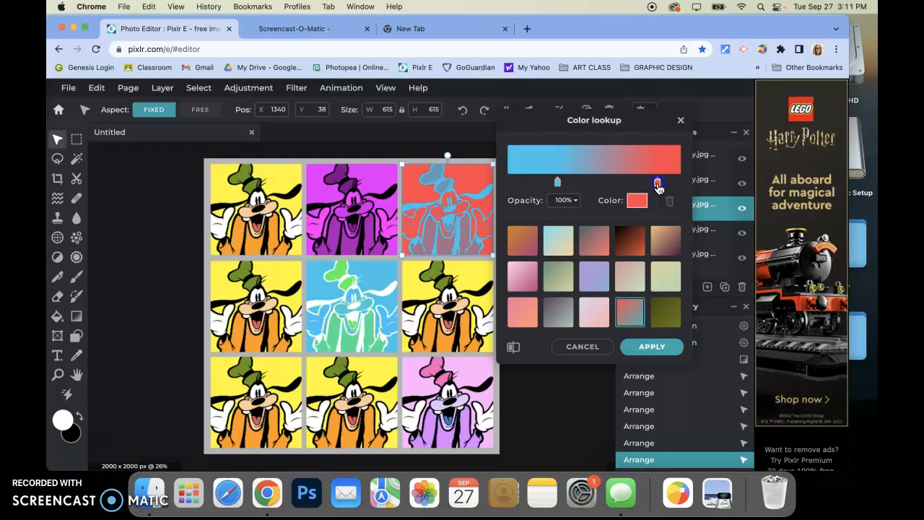
- Recolor the gradient's red stop with pink sampled from the hat in the bottom-right tile
click(638, 200)
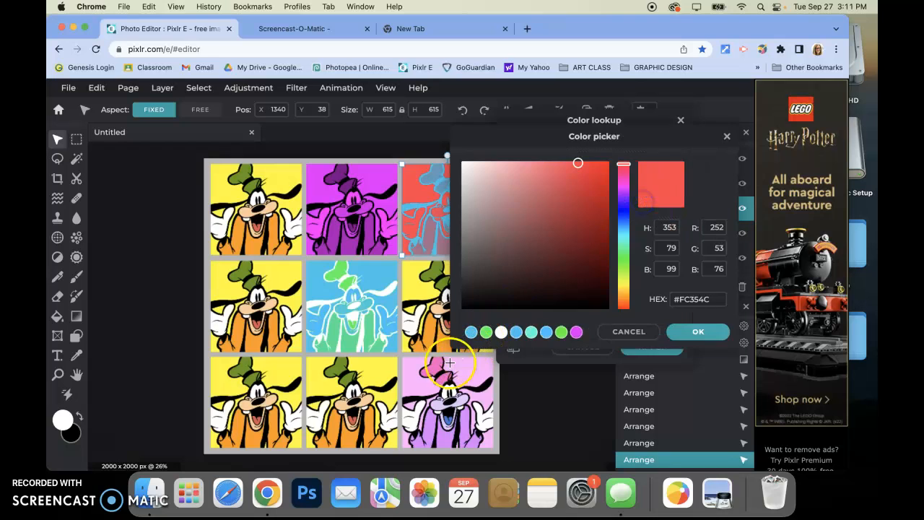
click(434, 367)
click(686, 331)
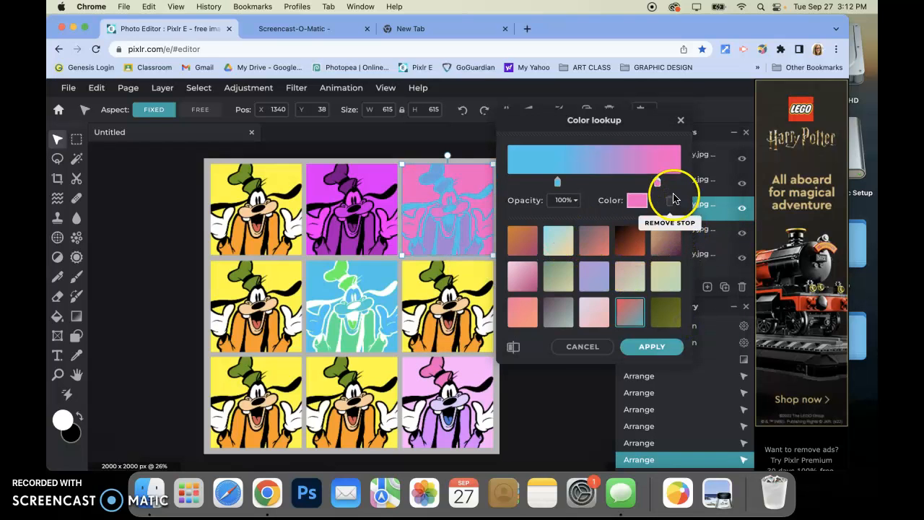
- Arrange the gradient with pink near the start and blue at the end, and add a black stop in the middle
drag(561, 188, 616, 187)
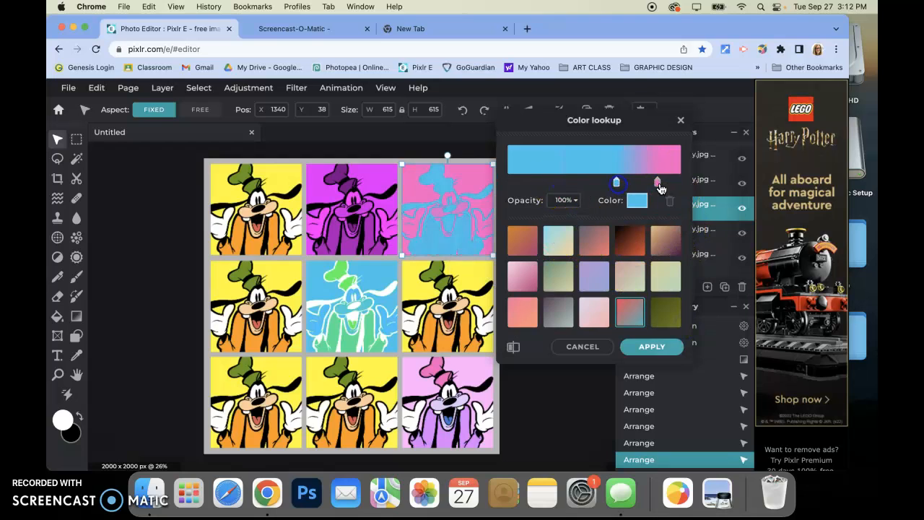
click(562, 182)
drag(646, 187, 680, 185)
click(591, 183)
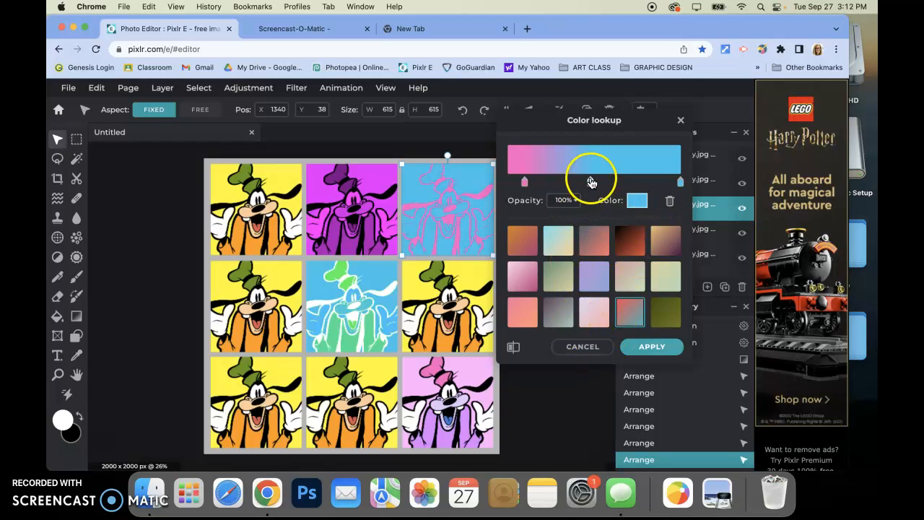
click(640, 203)
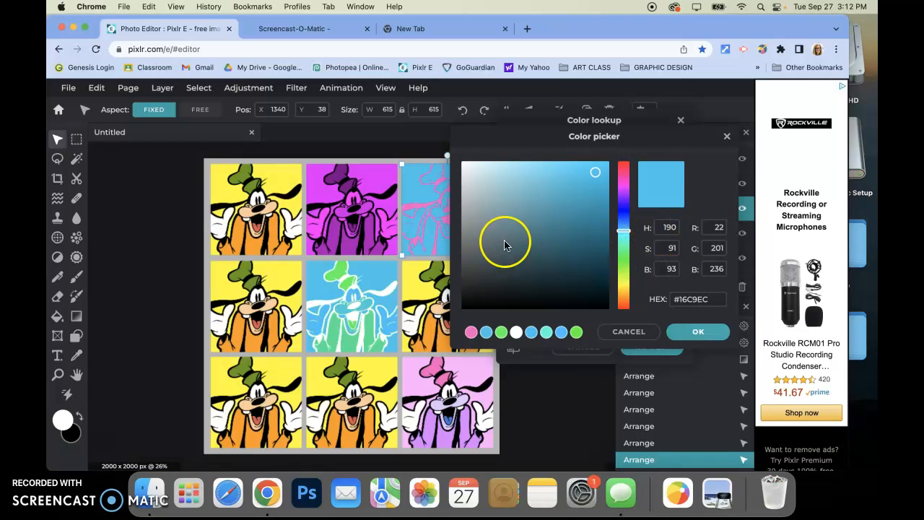
click(703, 331)
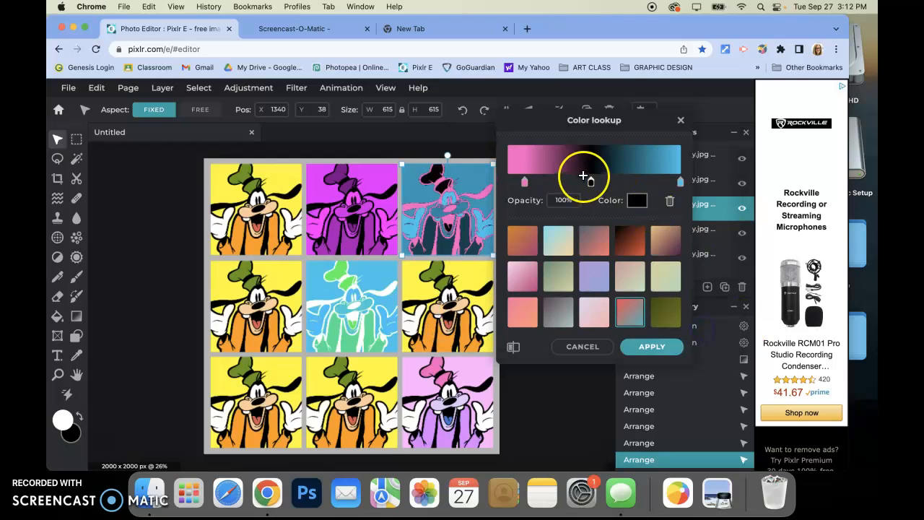
- Try extra black and blue stops and a blue, pink, black stop order, removing the extra stops again
click(636, 180)
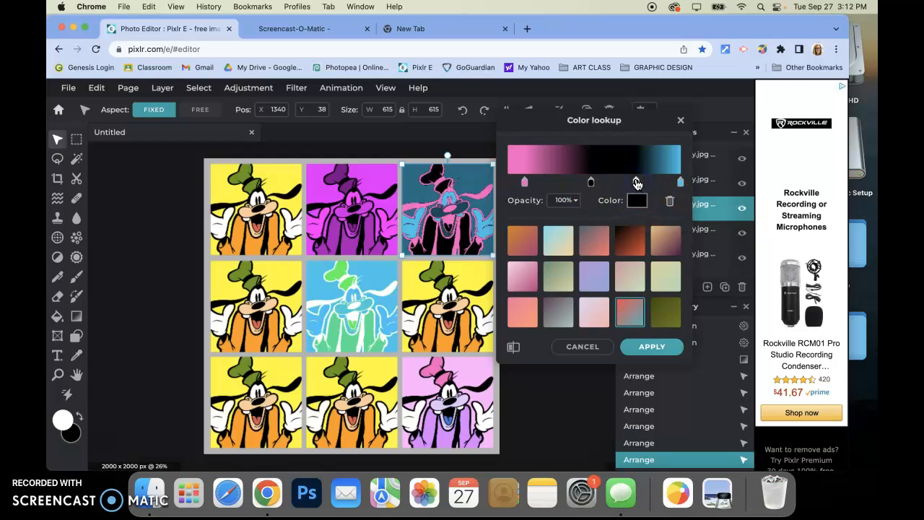
click(669, 201)
mouse_move(682, 183)
mouse_down()
mouse_move(614, 185)
mouse_move(671, 189)
mouse_up()
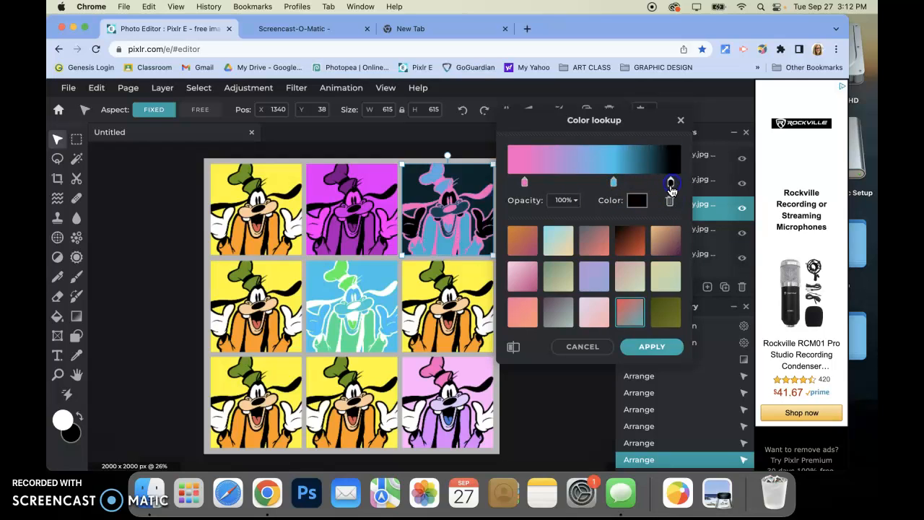
mouse_move(615, 183)
mouse_down()
mouse_move(534, 184)
mouse_move(600, 185)
mouse_up()
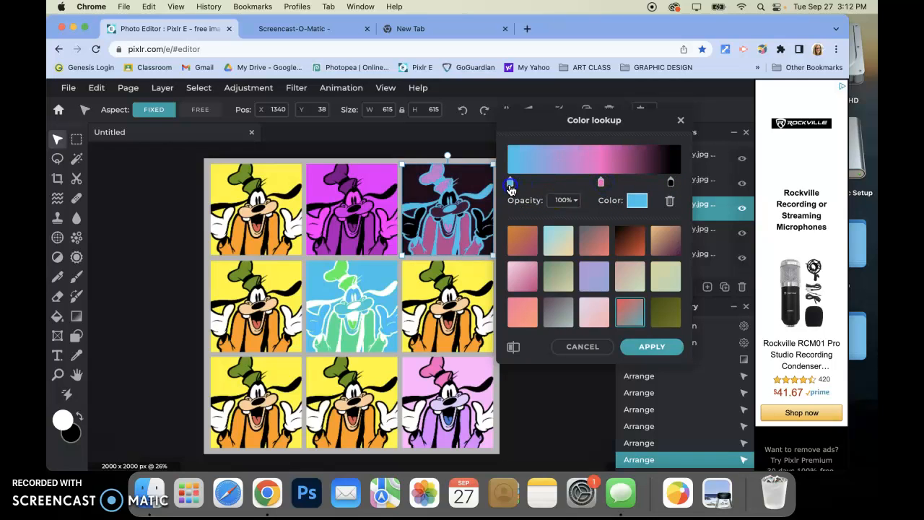
click(615, 181)
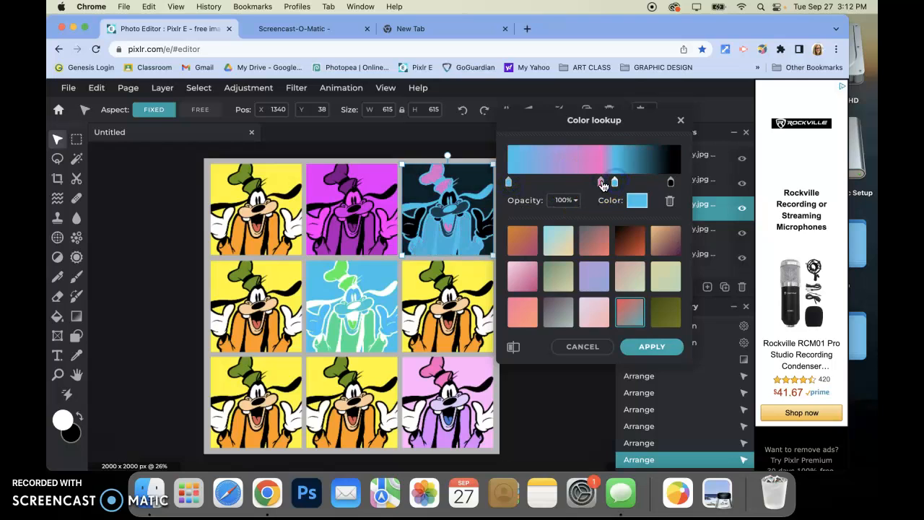
click(669, 201)
- Reorder the gradient stops with black at the start, blue near the middle and pink at the end
mouse_move(671, 182)
mouse_down()
mouse_move(585, 183)
mouse_move(680, 181)
mouse_up()
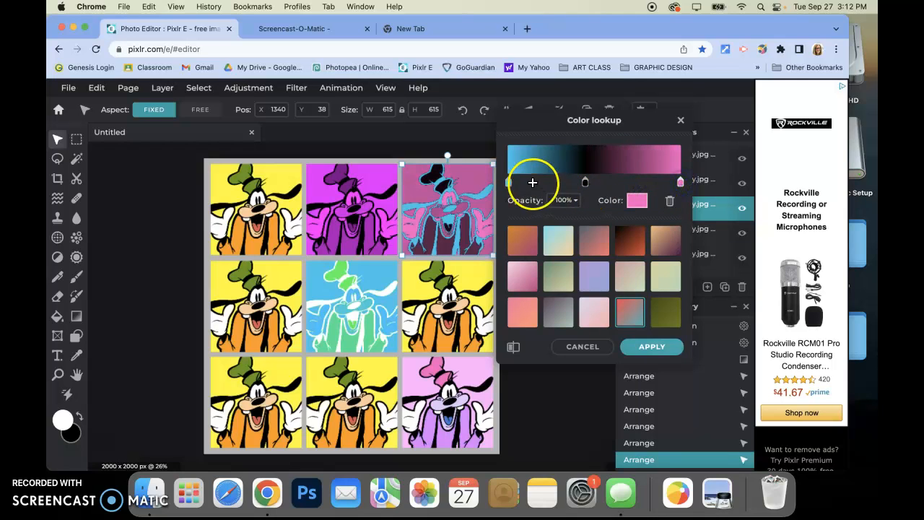
mouse_move(509, 182)
mouse_down()
mouse_move(616, 182)
mouse_move(512, 182)
mouse_up()
click(625, 181)
drag(614, 186, 576, 182)
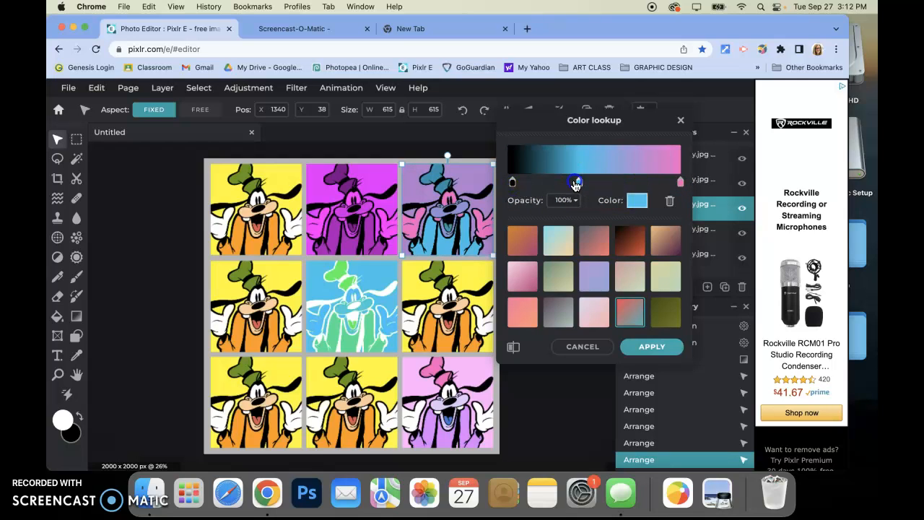